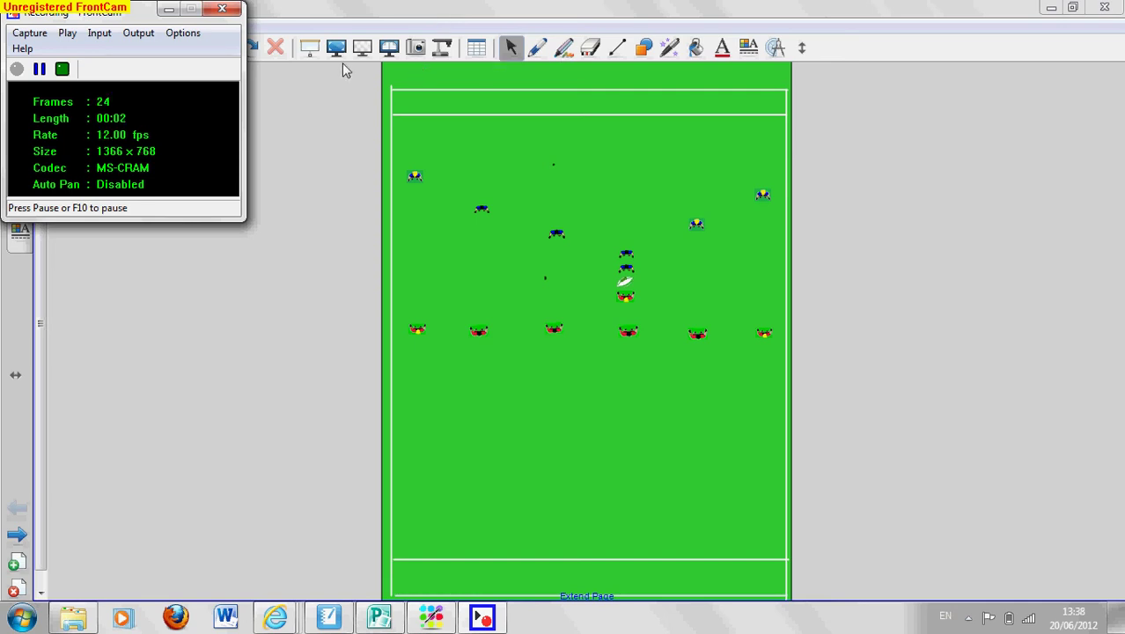
Show the pitch page full screen and arrange the blue players and ball at the ruck, with a yellow-marked blue player behind it
click(335, 48)
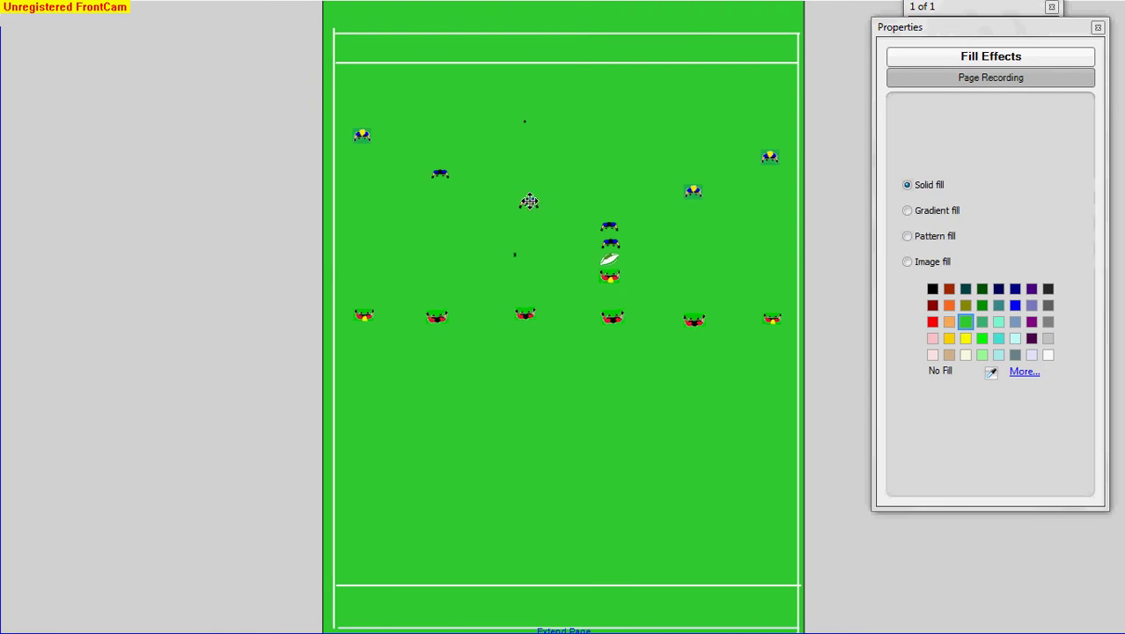
mouse_move(607, 222)
mouse_down()
mouse_move(653, 225)
mouse_move(741, 197)
mouse_move(644, 212)
mouse_move(603, 237)
mouse_up()
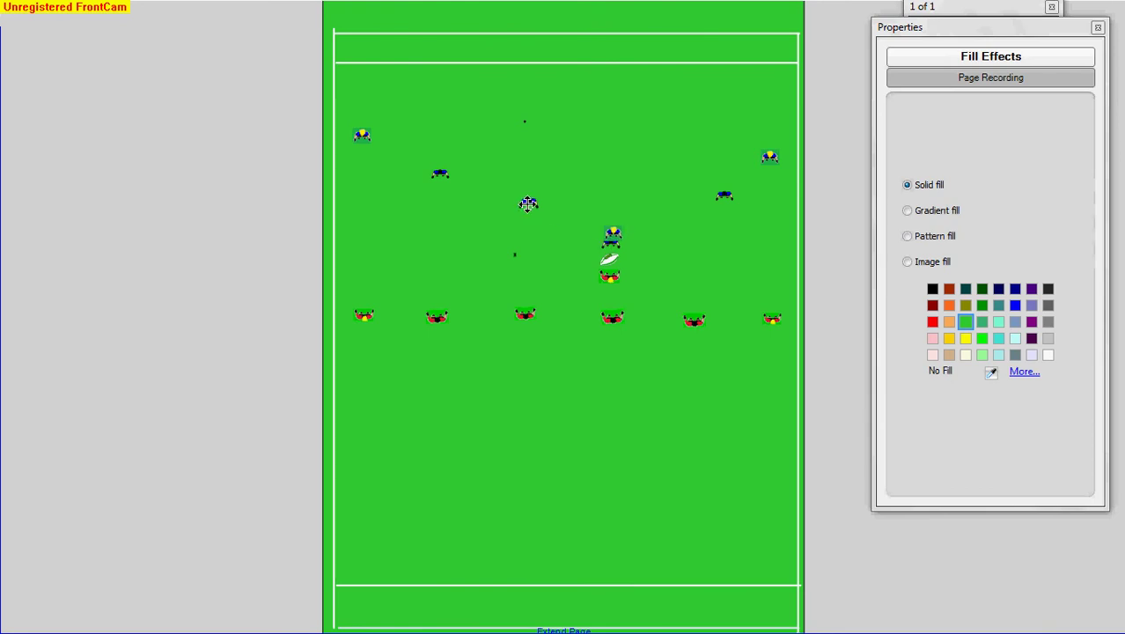
drag(530, 202, 544, 214)
drag(611, 255, 610, 261)
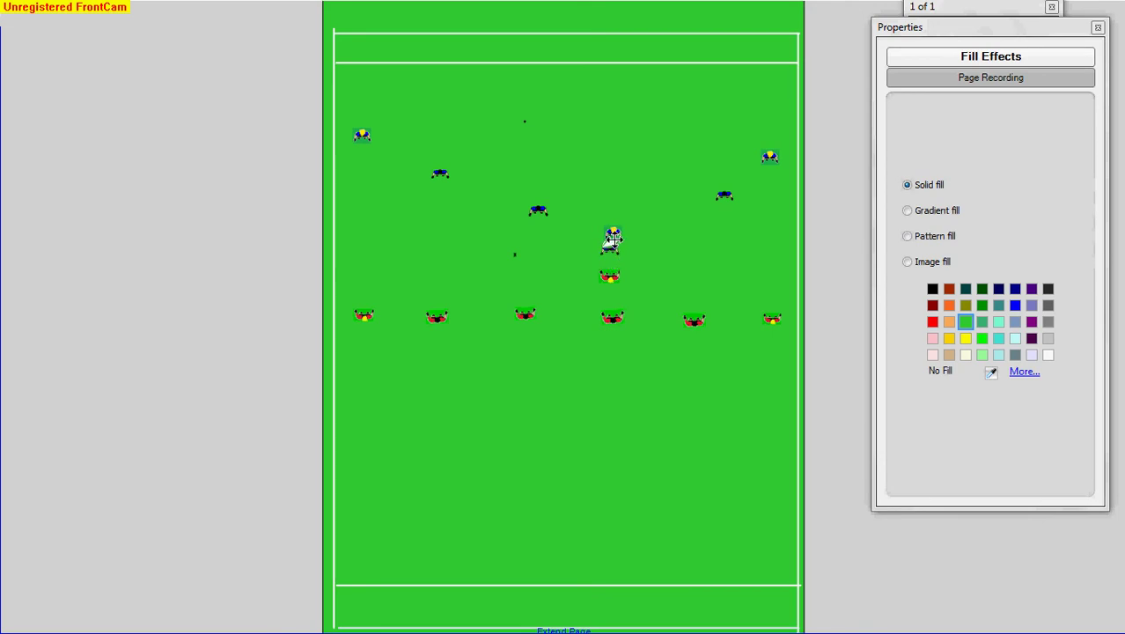
Nudge the six-player red defensive line slightly up the pitch and bring the blue first receiver closer to the ruck
drag(362, 360, 776, 329)
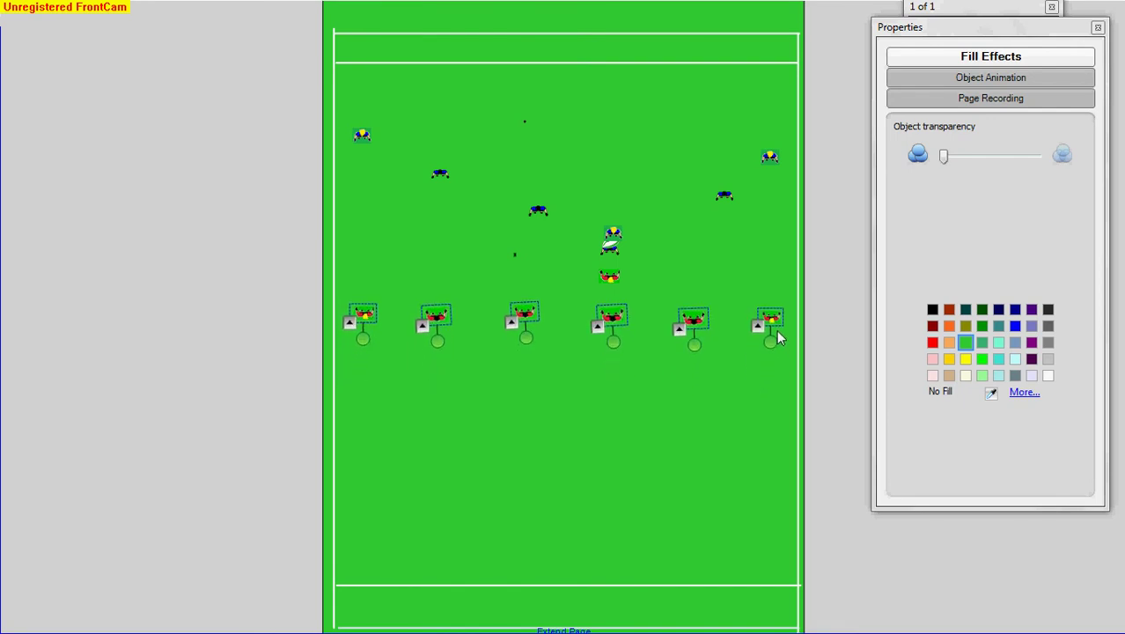
click(559, 228)
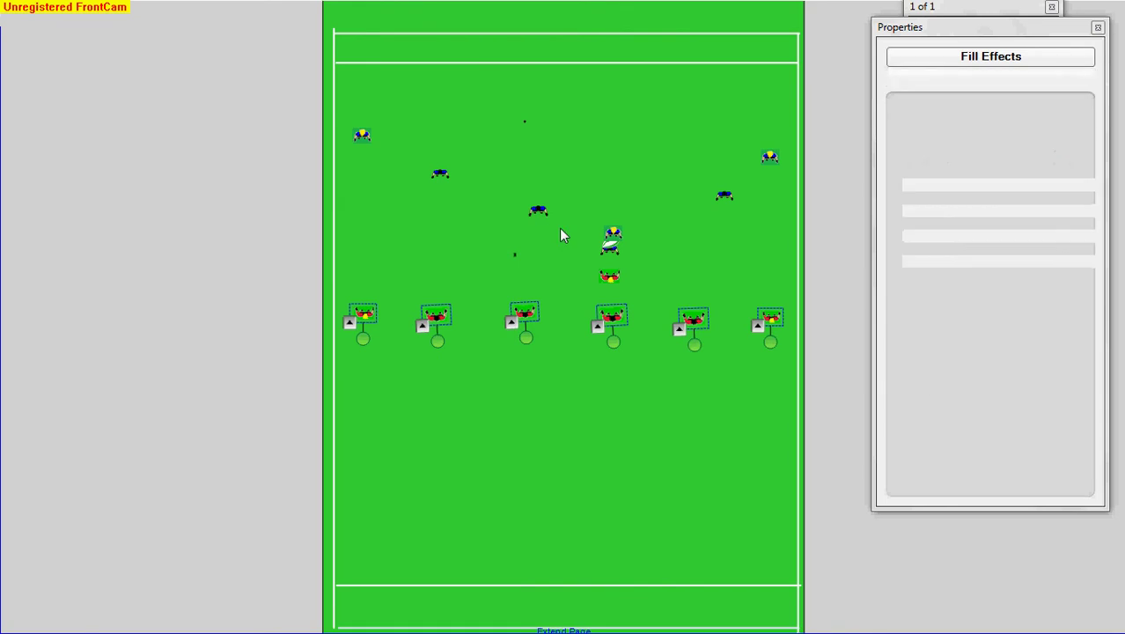
click(539, 212)
drag(539, 212, 547, 216)
Spread both blue wingers and the leftmost red defender towards the touchlines, and bring the inside right-hand blue player slightly infield
click(361, 132)
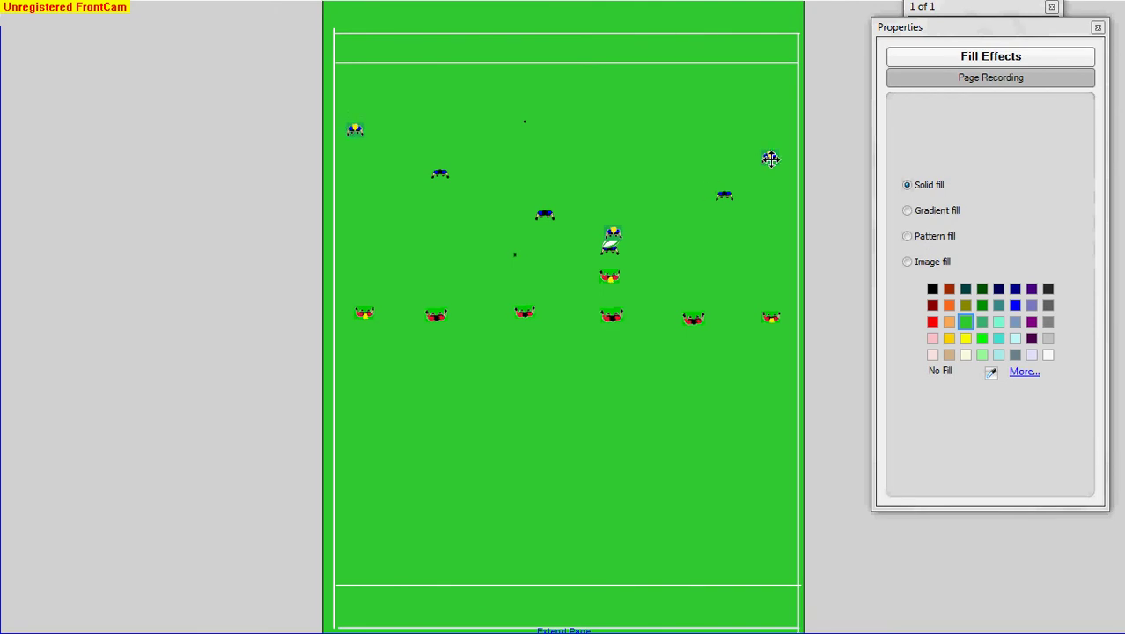
drag(769, 158, 789, 148)
drag(738, 195, 718, 196)
drag(356, 316, 351, 320)
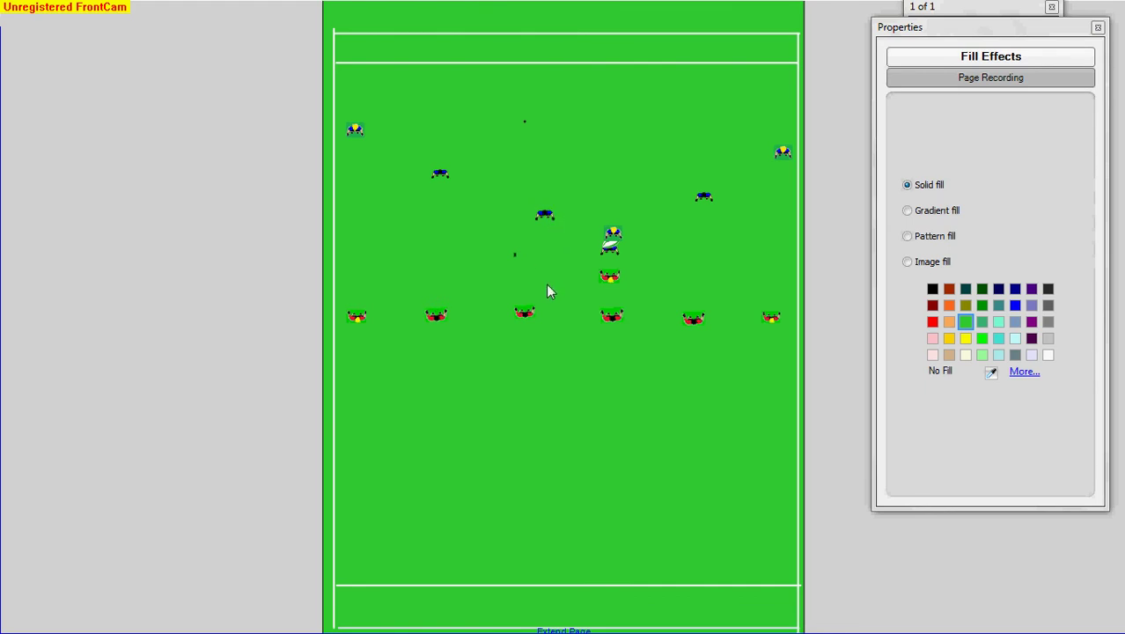
Bunch the three left-side blue attackers and the three left-side red defenders in towards the ruck
drag(545, 212, 551, 221)
drag(440, 173, 510, 205)
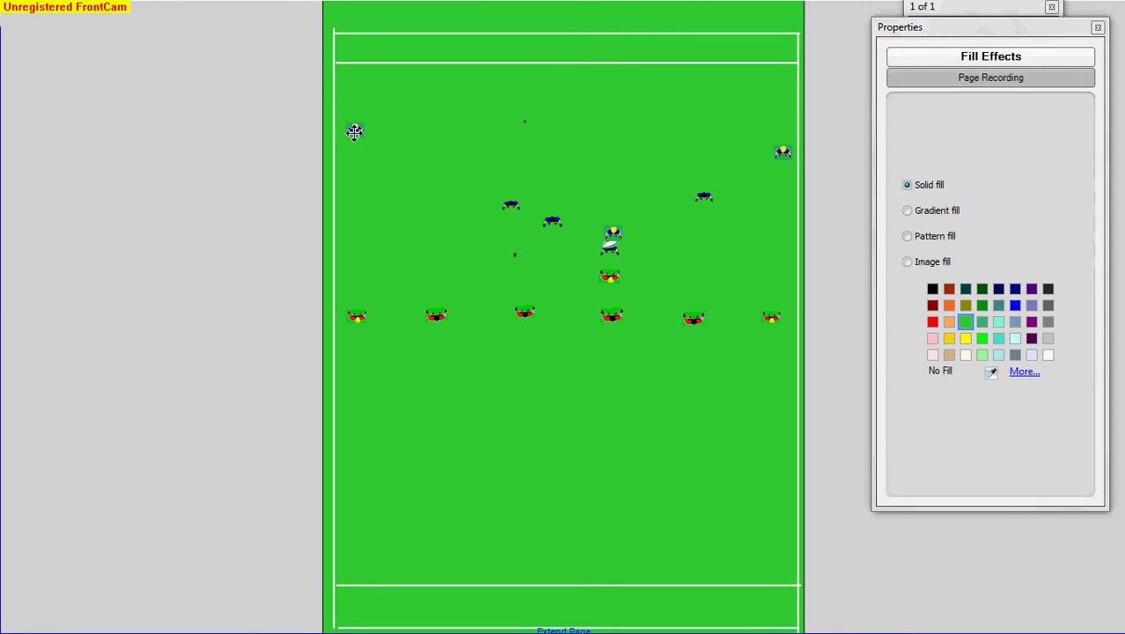
drag(366, 144, 464, 200)
drag(540, 319, 569, 326)
drag(450, 318, 505, 320)
drag(361, 313, 444, 321)
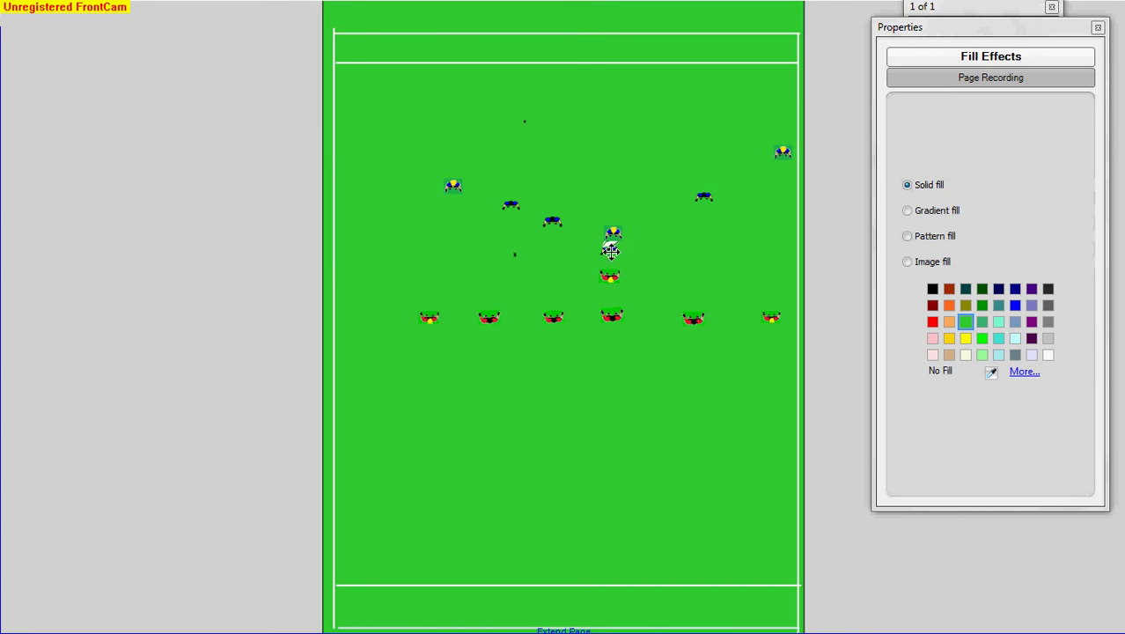
Pass the ball to the blue first receiver and advance the three left-side attackers with it towards the red line
drag(597, 258, 547, 254)
drag(407, 256, 567, 179)
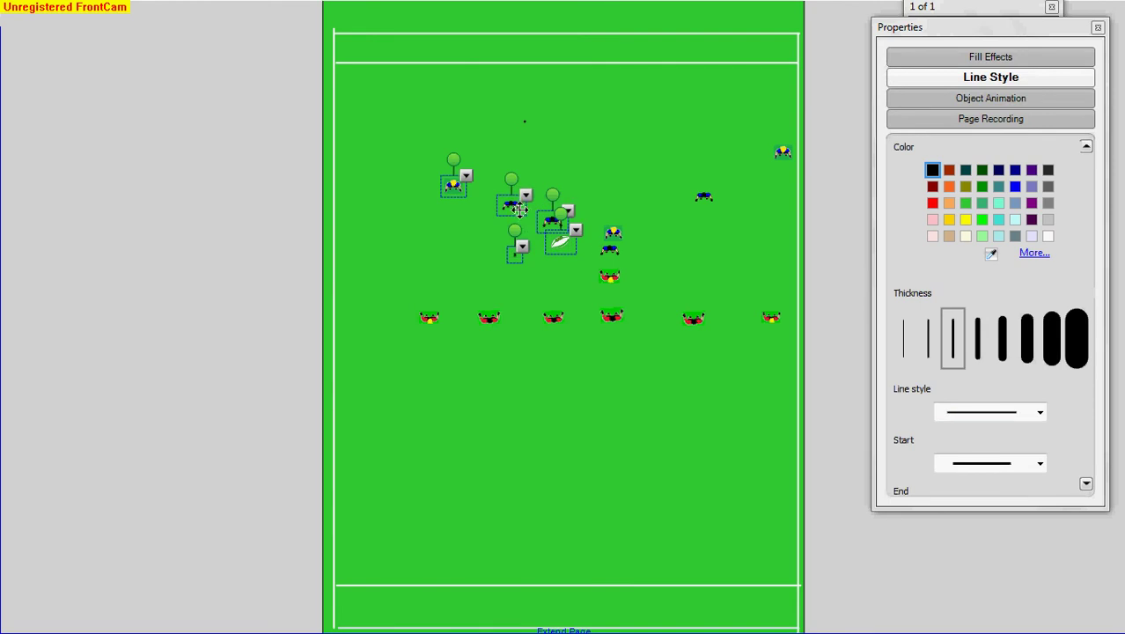
drag(518, 208, 520, 255)
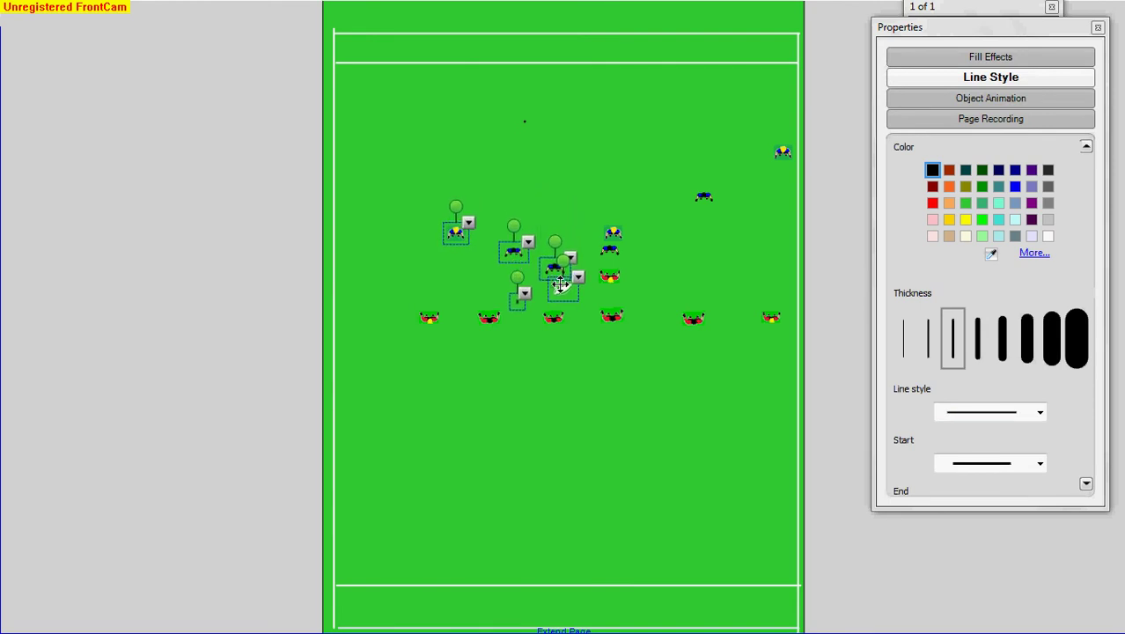
click(530, 351)
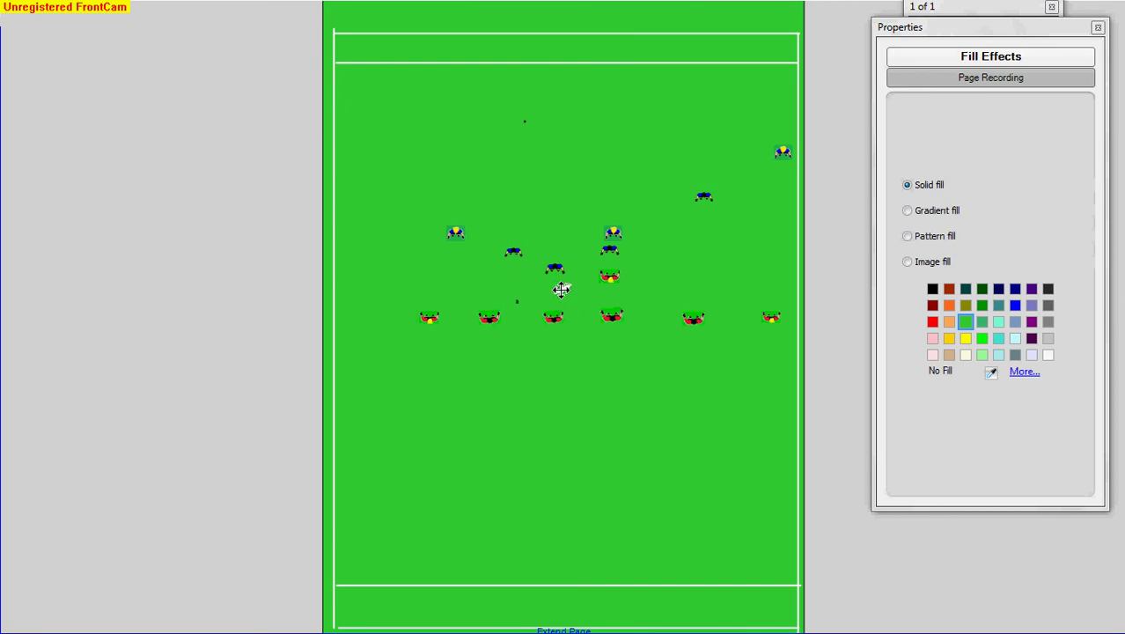
Pass the ball on to the second blue attacker and shift the red defender opposite him slightly infield
drag(561, 290, 545, 280)
drag(489, 317, 509, 319)
mouse_move(546, 283)
mouse_down()
mouse_move(509, 269)
mouse_move(519, 245)
mouse_up()
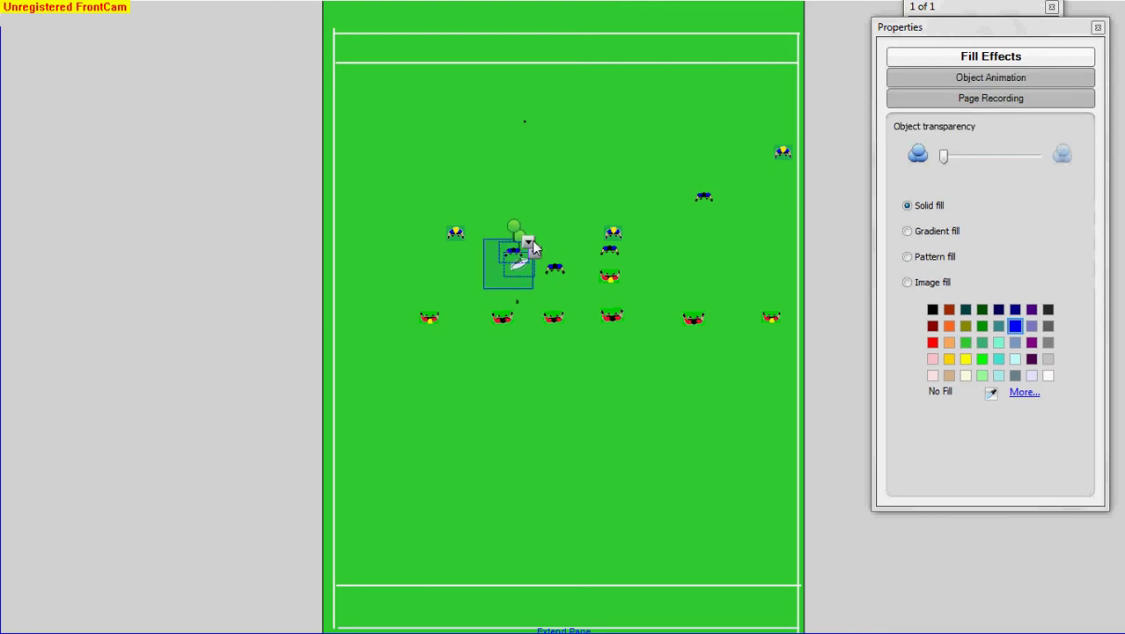
Run the second blue attacker and the ball together into the gap between the second and third red defenders from the left
right_click(514, 265)
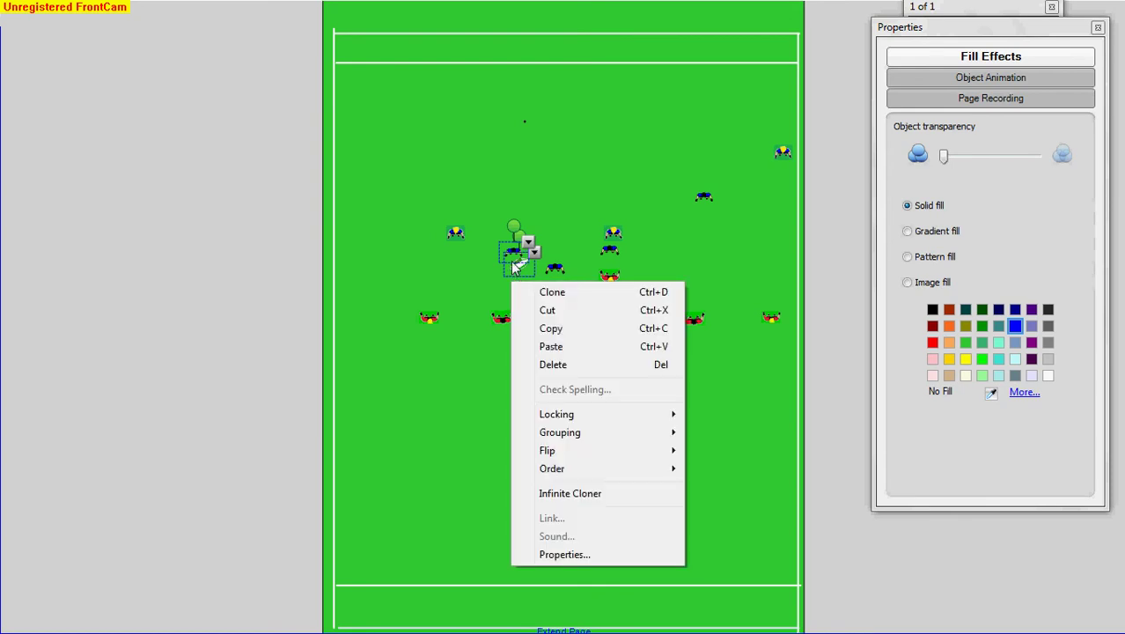
click(473, 304)
click(514, 264)
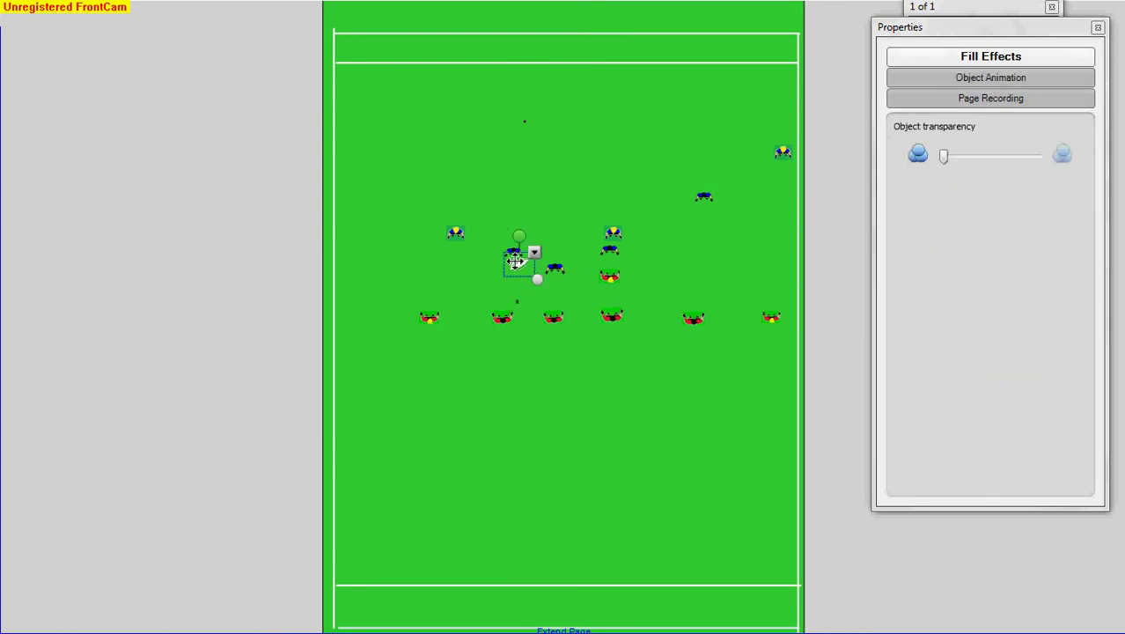
click(514, 252)
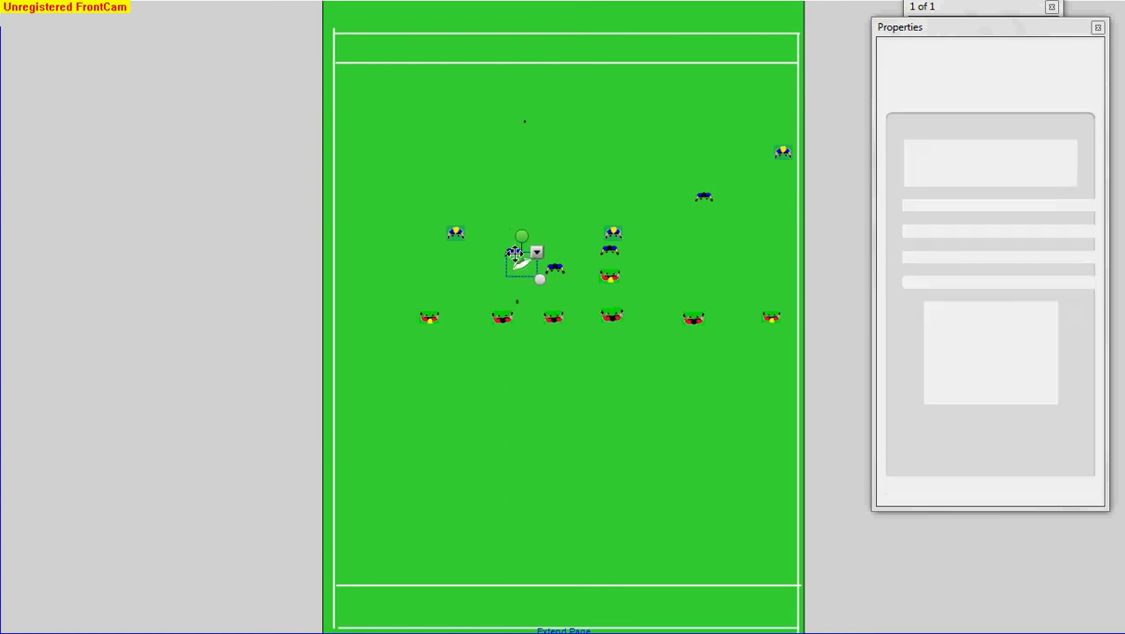
key(ctrl+v)
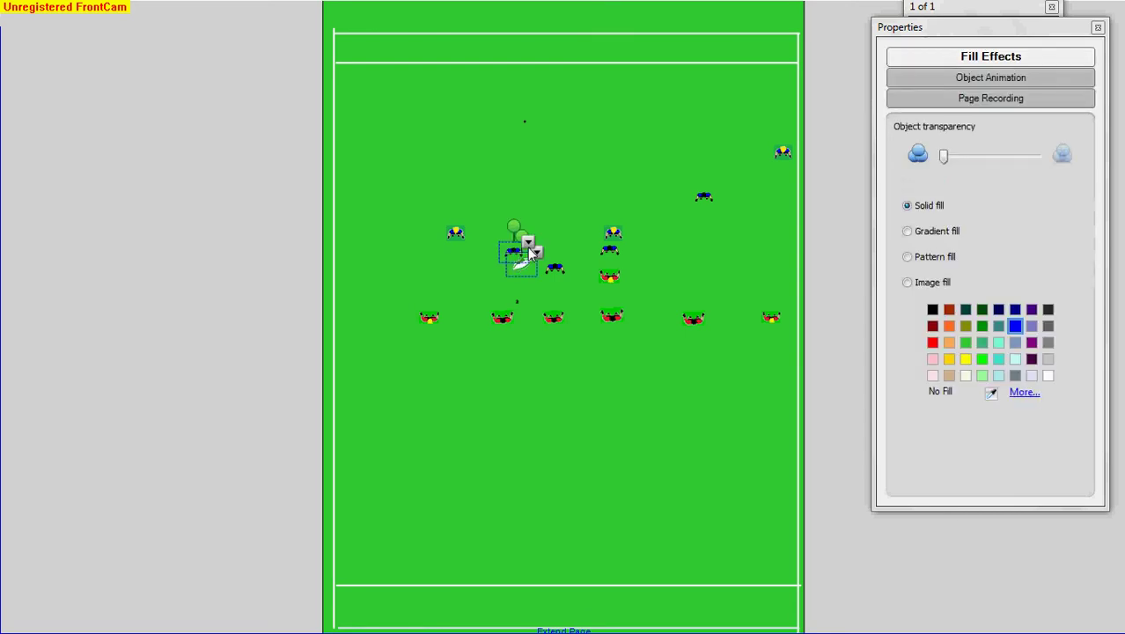
drag(511, 255, 523, 310)
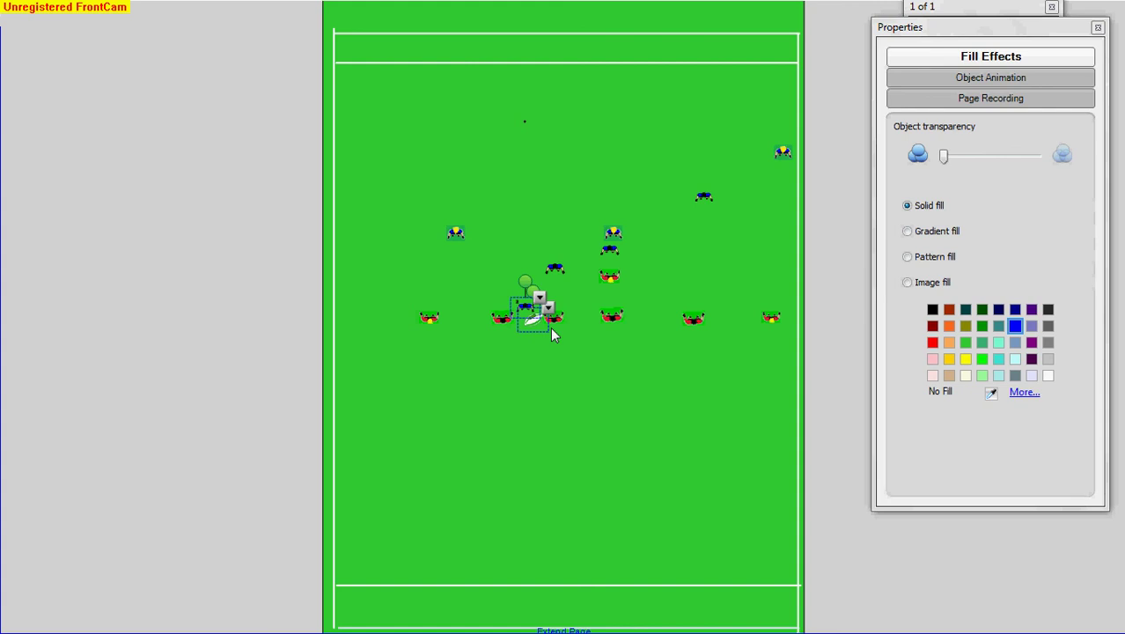
click(510, 349)
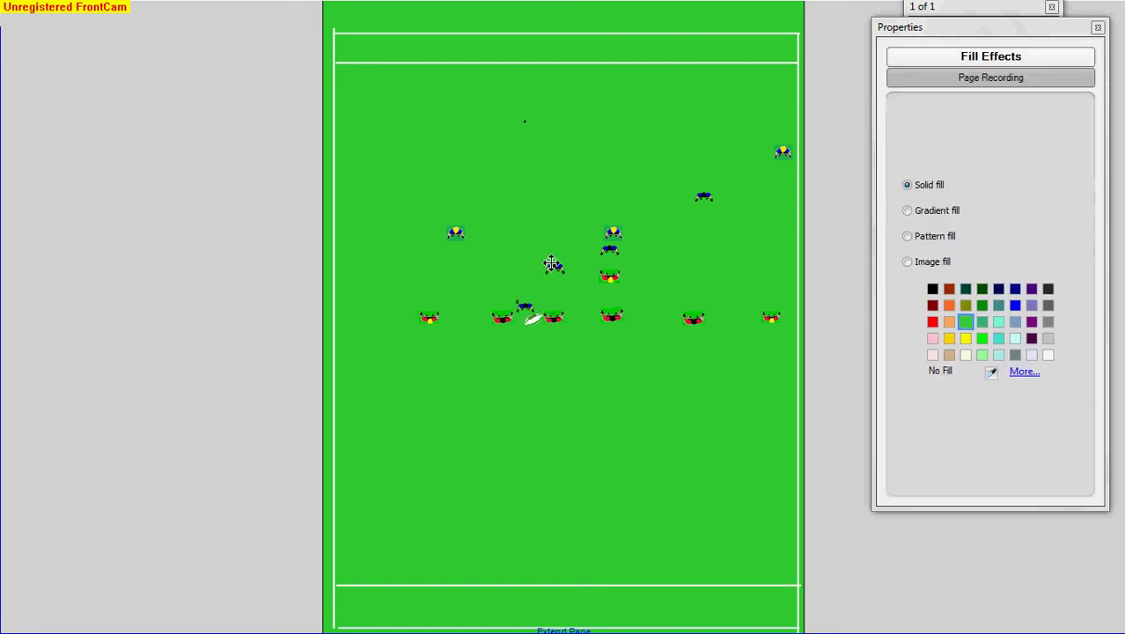
Reset the play by returning the ball to the ruck, the left-side blue attackers to their deeper positions and the leftmost red defender wide
drag(551, 264, 554, 221)
click(529, 320)
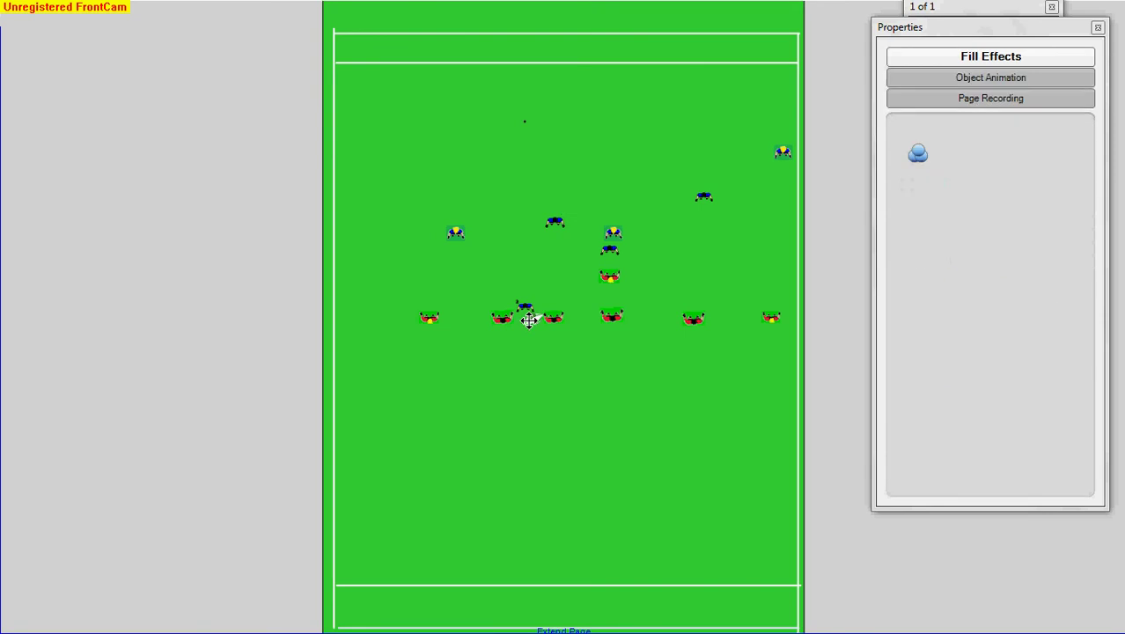
drag(529, 320, 613, 261)
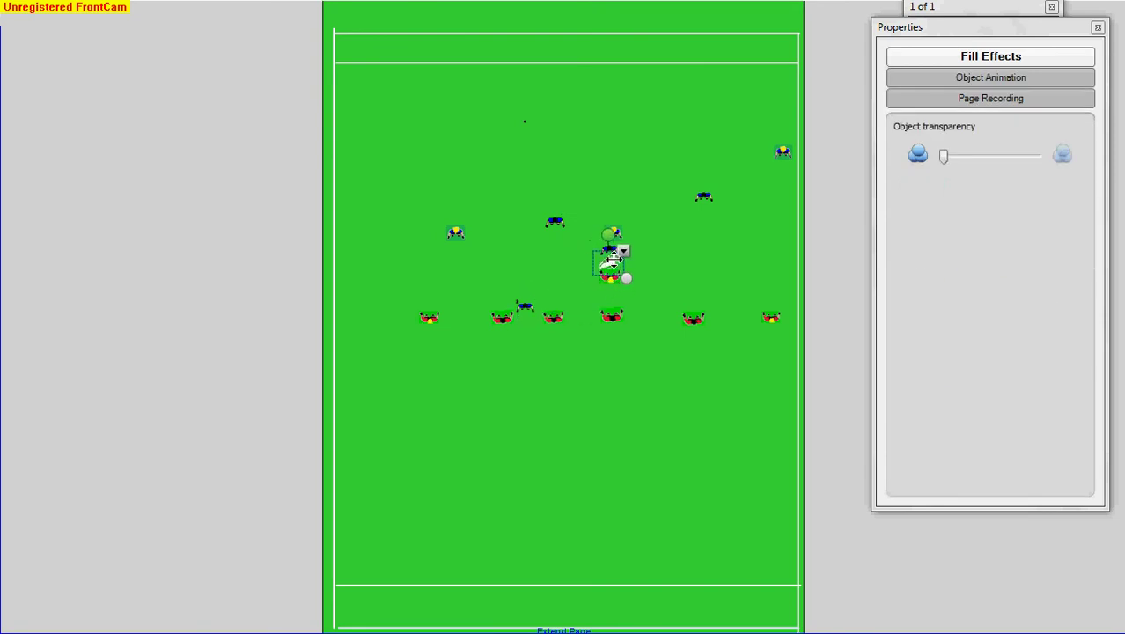
drag(526, 305, 484, 171)
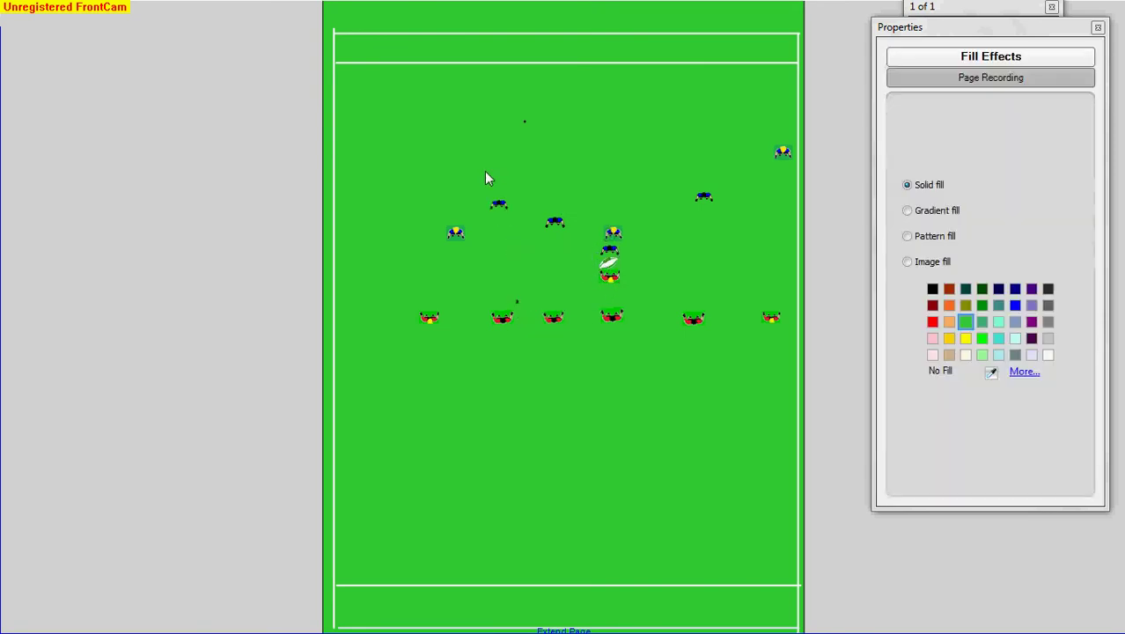
drag(444, 225, 349, 137)
drag(430, 314, 350, 327)
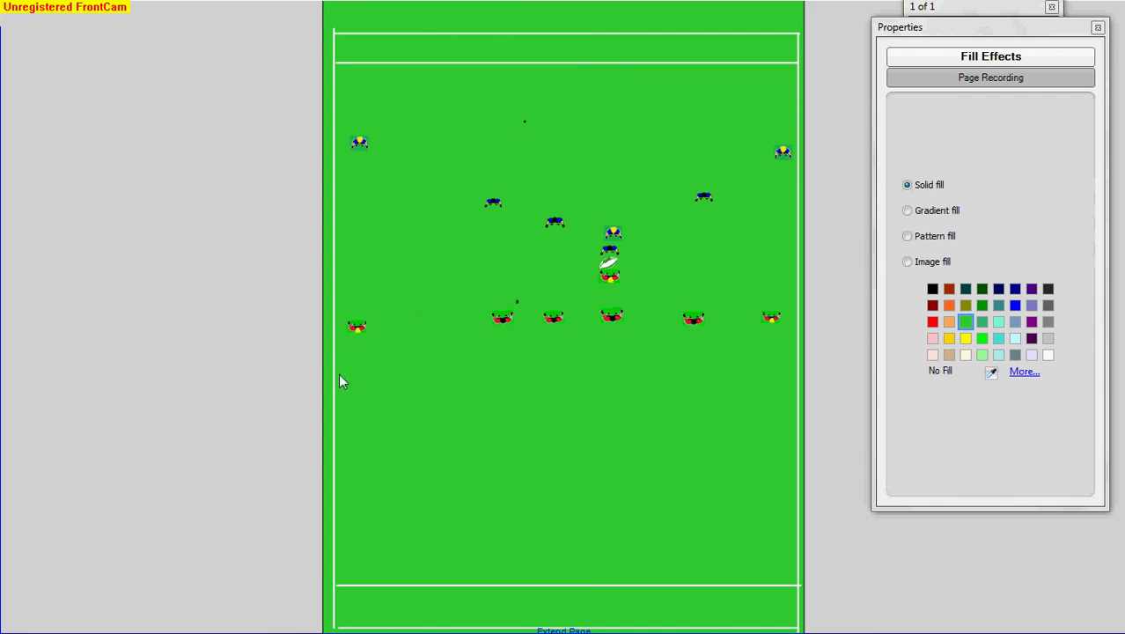
Move the whole six-player red defensive line further back from the ruck and slightly to the right
drag(339, 371, 781, 304)
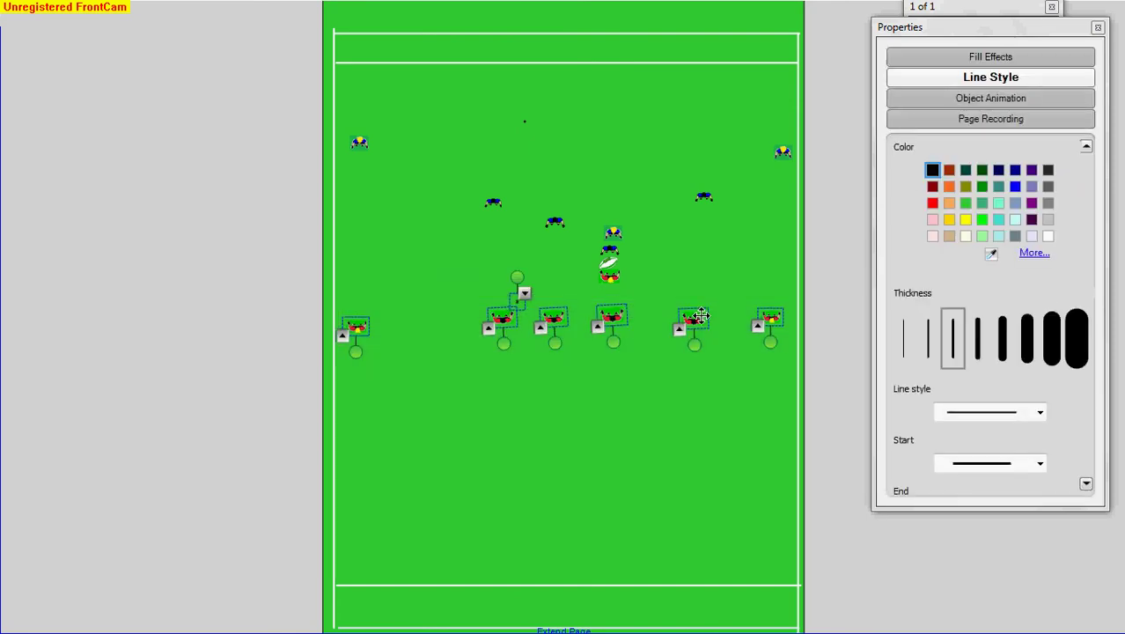
drag(697, 315, 695, 360)
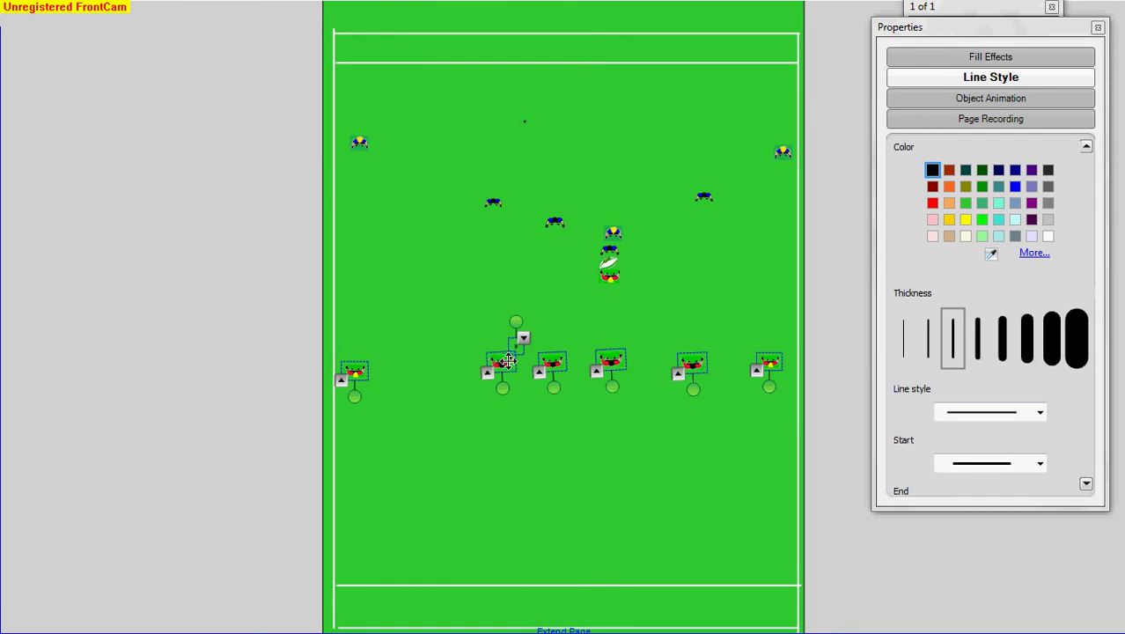
mouse_move(500, 362)
mouse_down()
mouse_move(469, 363)
mouse_move(535, 362)
mouse_move(515, 363)
mouse_up()
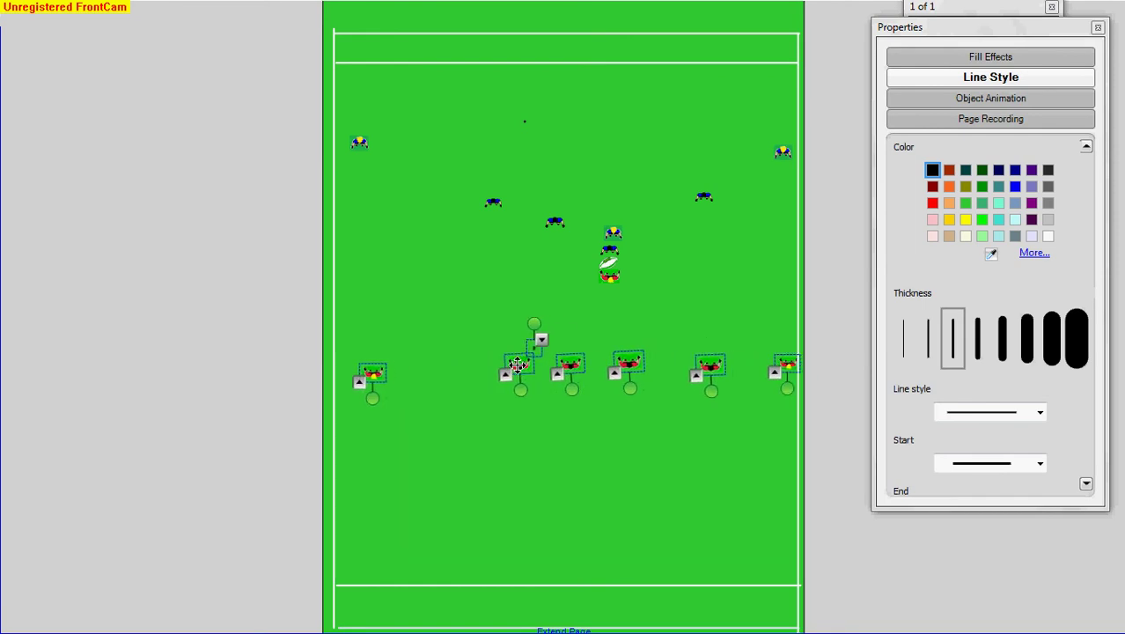
click(508, 326)
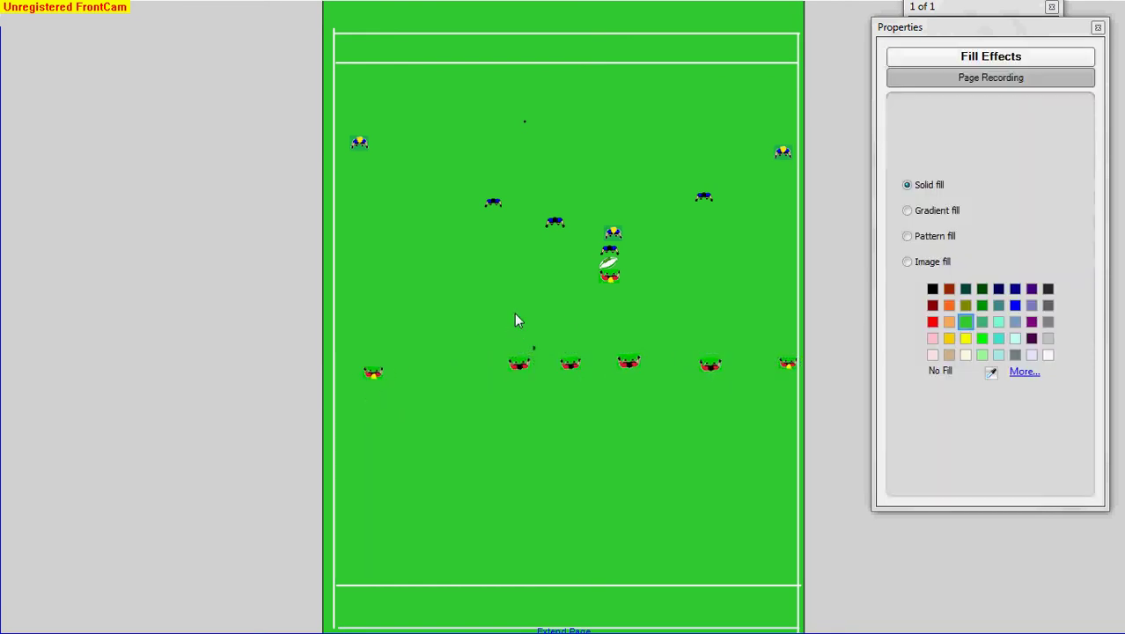
Space the three left-side red defenders out towards the left touchline and place the second blue attacker wider
drag(519, 359, 447, 369)
drag(364, 371, 350, 371)
drag(459, 369, 434, 370)
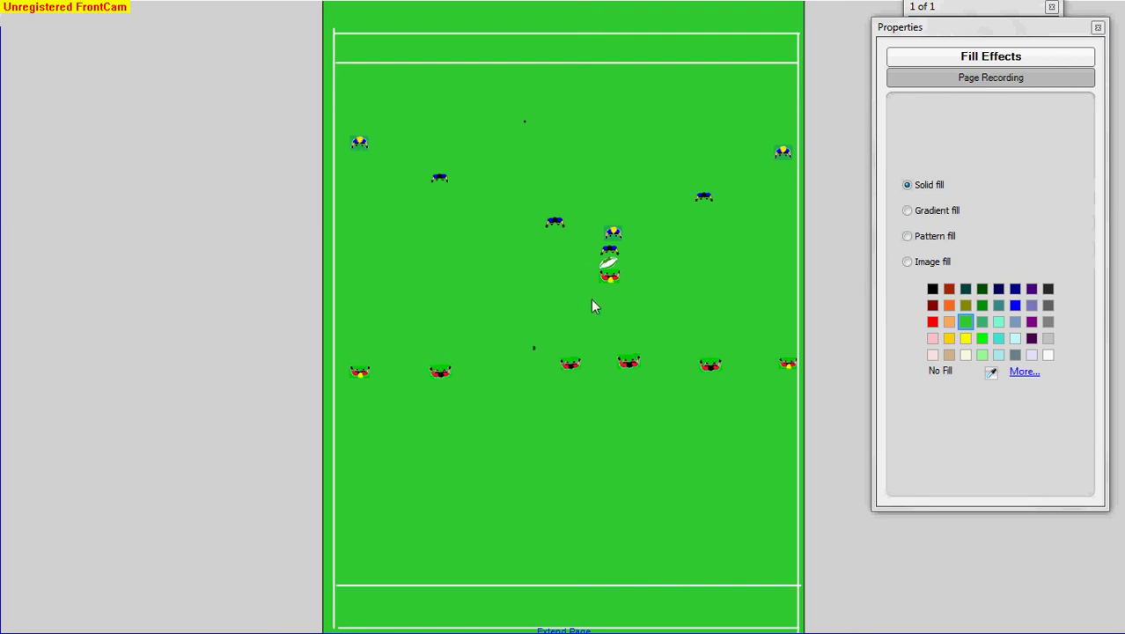
drag(571, 368, 520, 371)
Pass the ball to the blue first receiver, run the red marker across to him, and return the marker to the ruck
drag(610, 275, 549, 238)
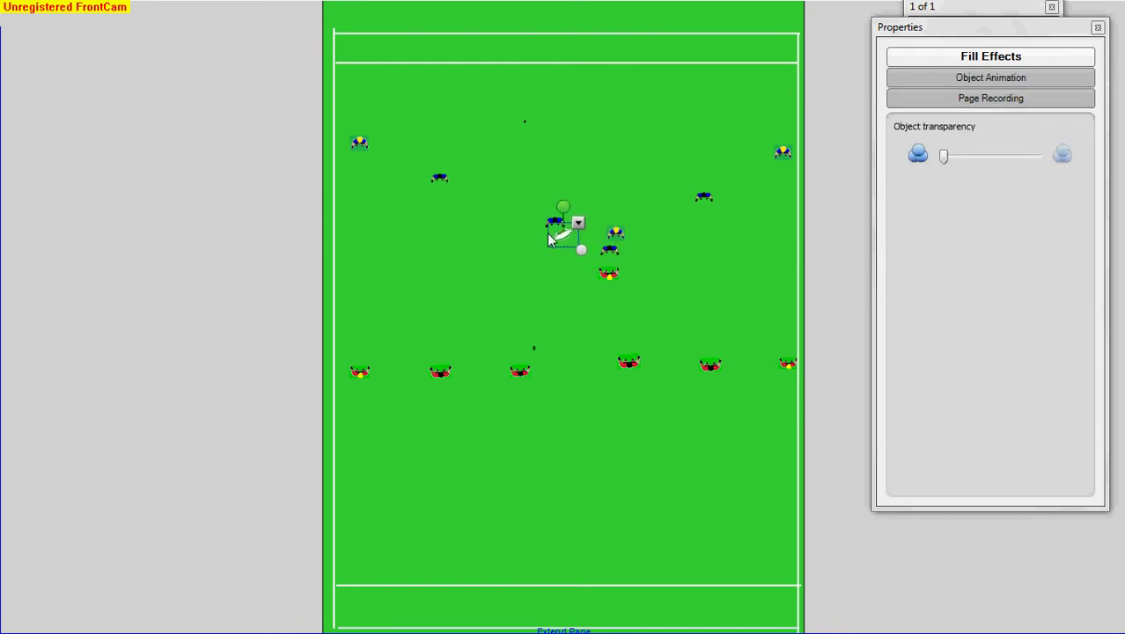
drag(600, 277, 563, 256)
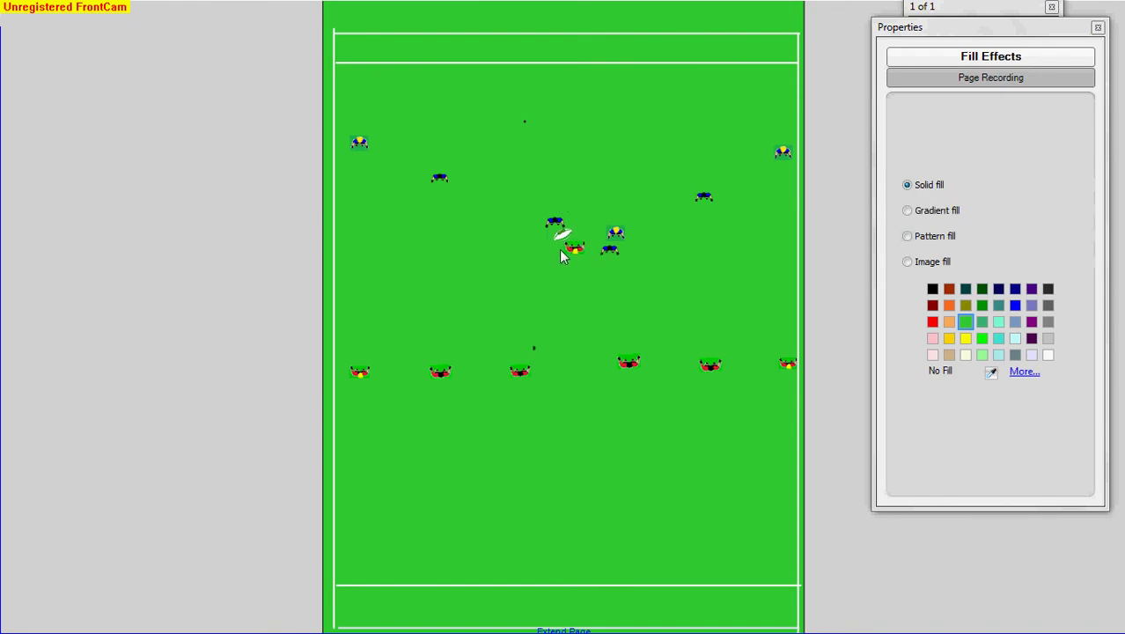
drag(572, 264, 614, 285)
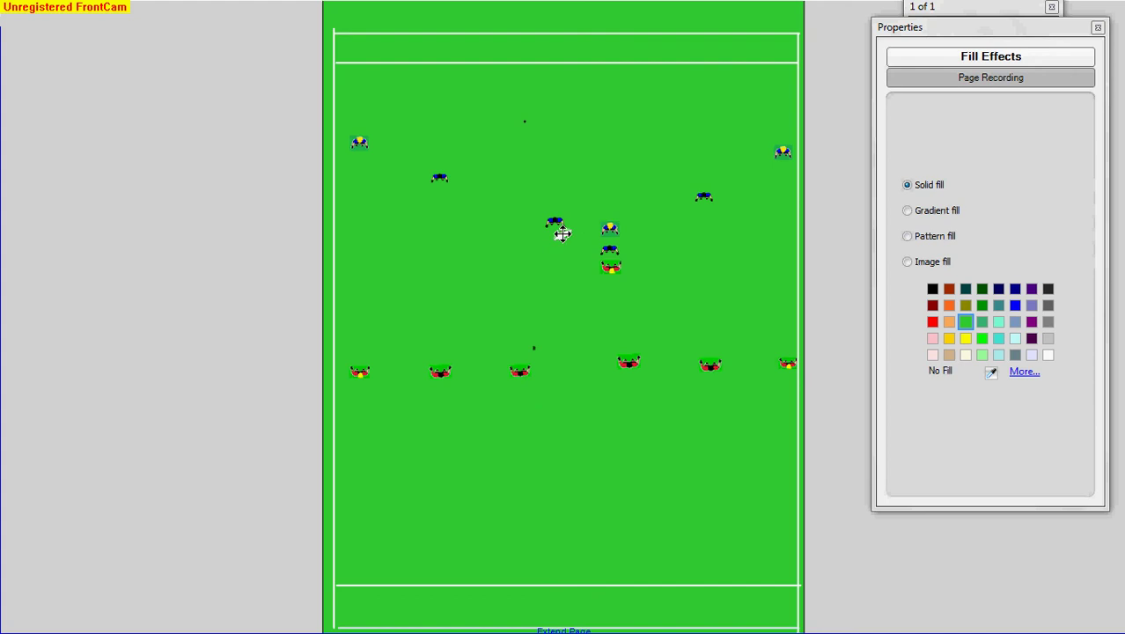
Set the blue first receiver deeper and wider of the ruck, and pass the ball out to him
drag(562, 233, 535, 204)
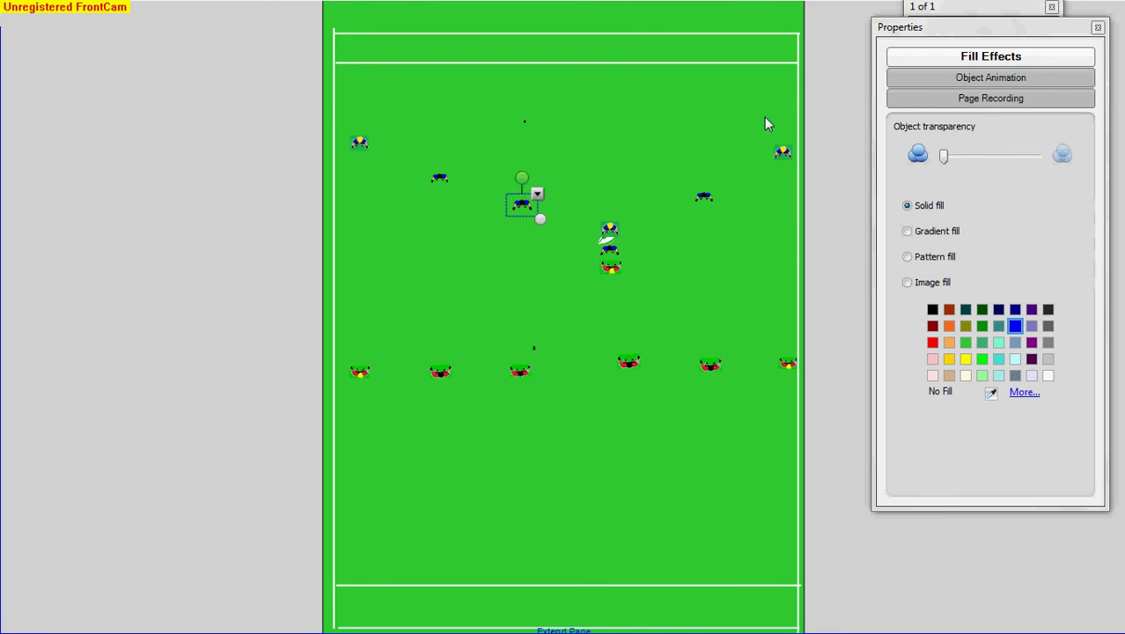
drag(609, 240, 510, 218)
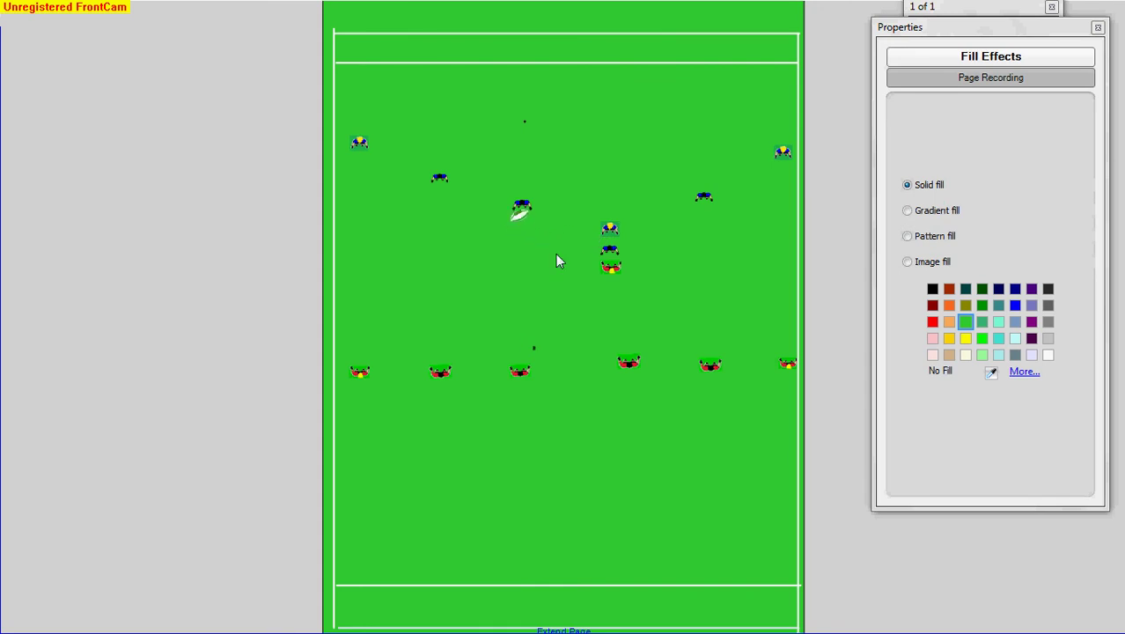
Place the red marker slightly further back from the ruck and return the ball to the blue player there
mouse_move(610, 266)
mouse_down()
mouse_move(558, 270)
mouse_move(621, 273)
mouse_move(549, 275)
mouse_move(621, 272)
mouse_up()
click(617, 271)
drag(618, 292, 615, 295)
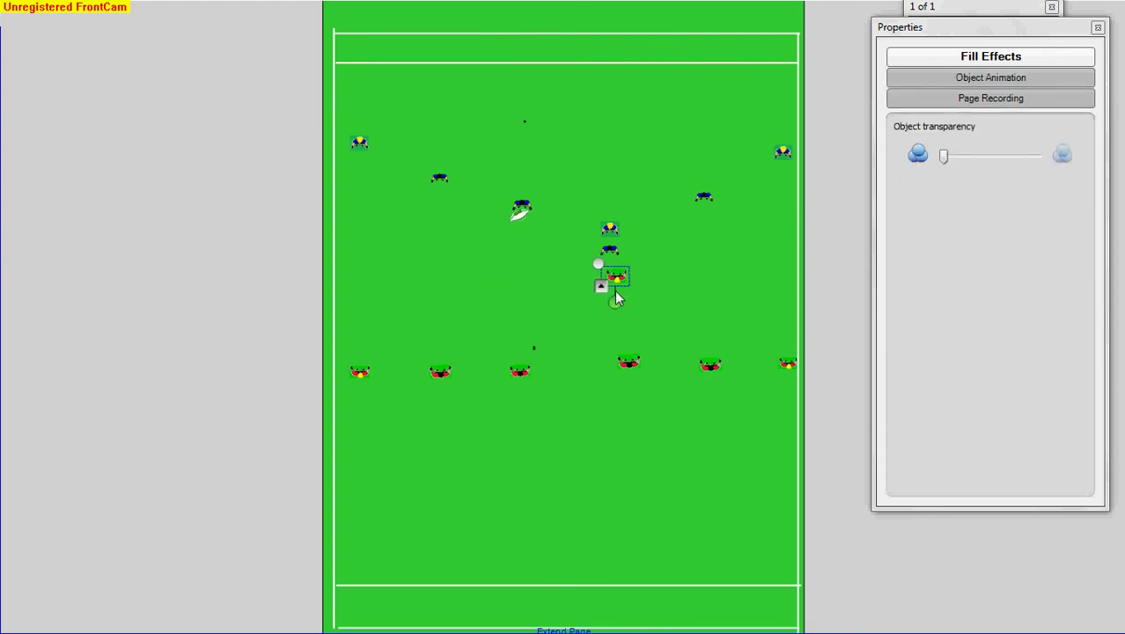
drag(518, 214, 604, 243)
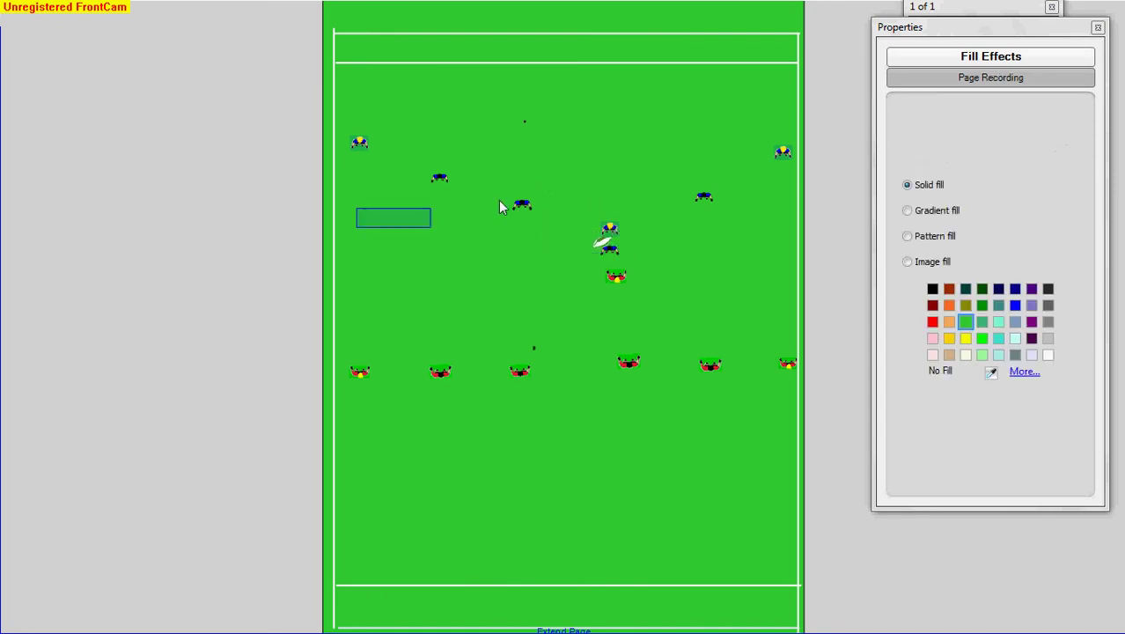
Set the left-side blue attackers deeper, moving the two inside players back together and then the winger
drag(499, 206, 554, 153)
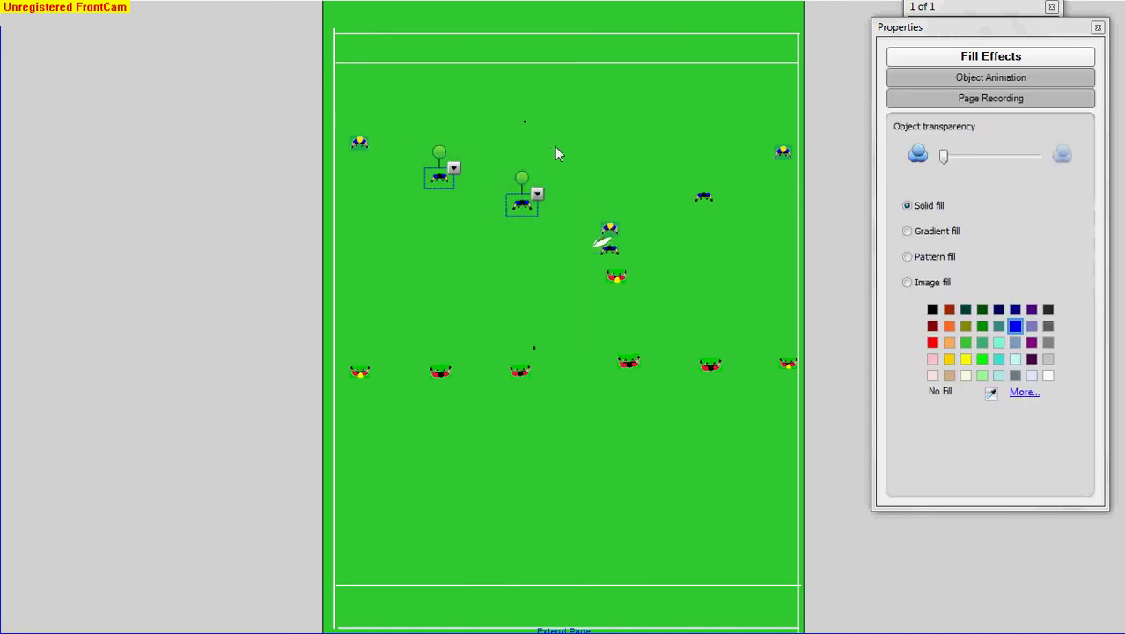
drag(525, 198, 522, 174)
drag(359, 144, 360, 125)
Advance the left-side blue line together and pass the ball from the ruck to the first receiver
drag(350, 205, 545, 112)
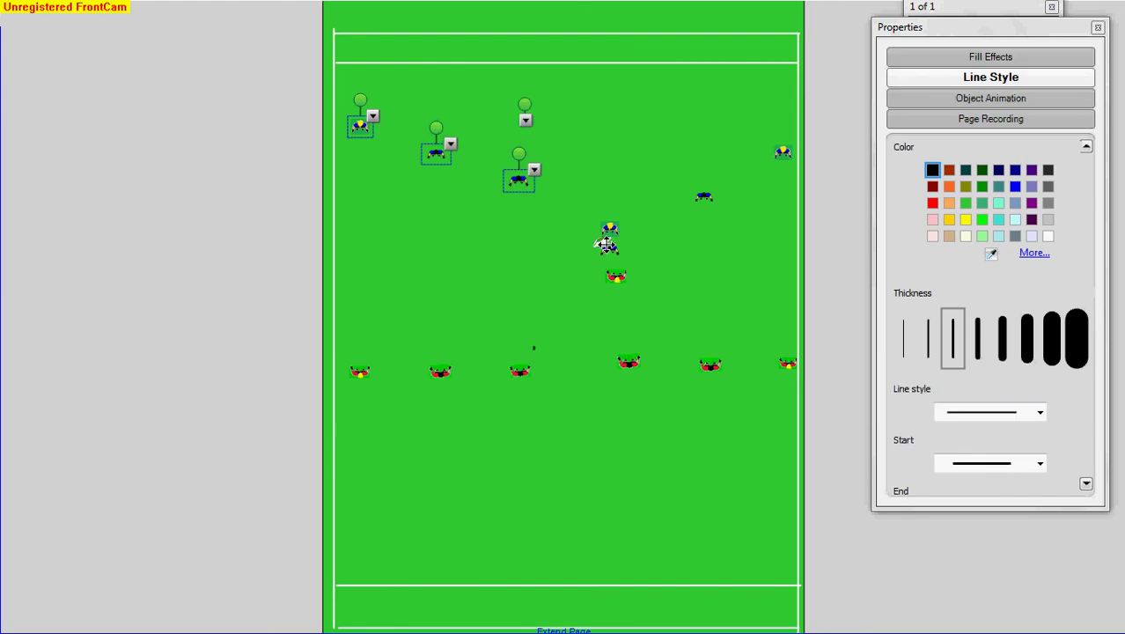
drag(606, 246, 594, 234)
drag(521, 179, 528, 223)
drag(604, 245, 563, 241)
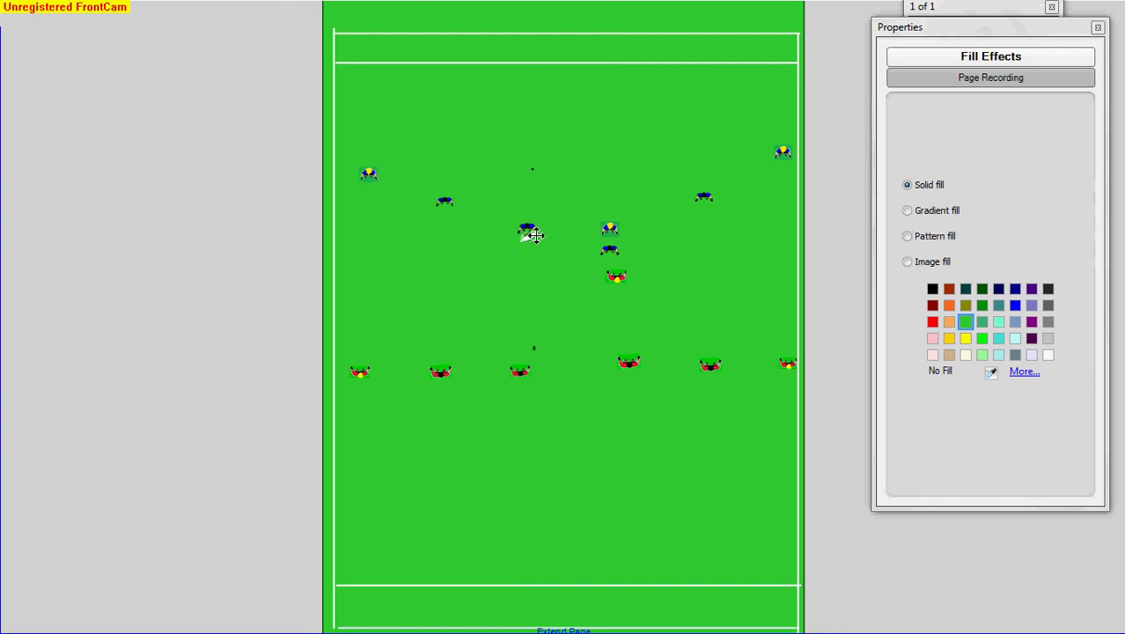
Place the red marker up against the ruck and advance the left-side blue line with the ball towards the red defenders
drag(617, 276, 601, 267)
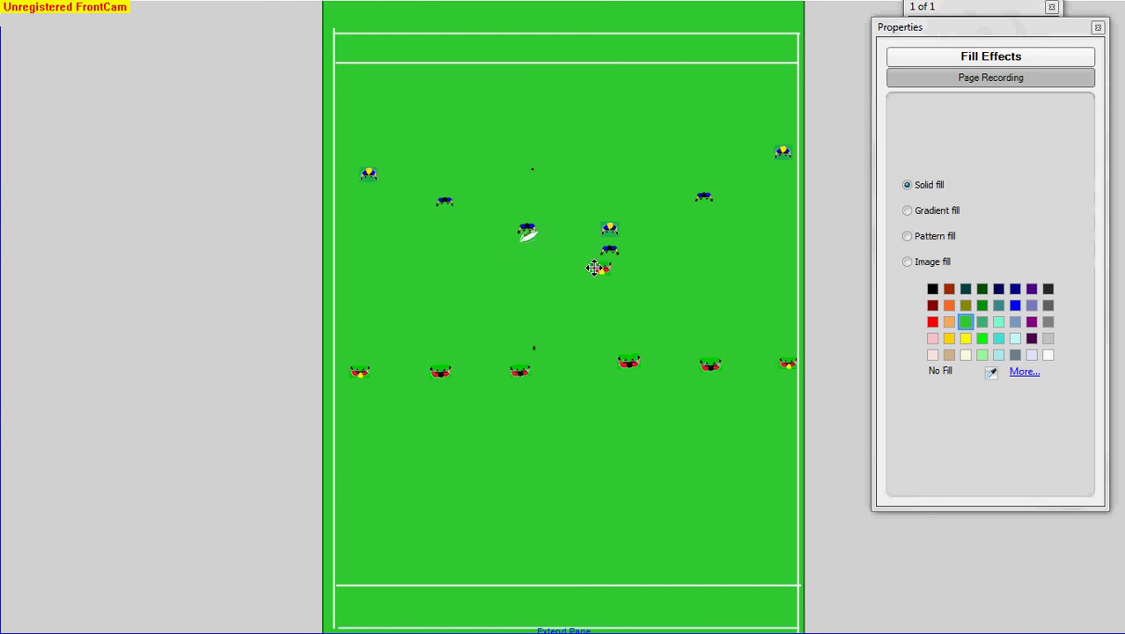
drag(526, 228, 524, 234)
drag(344, 256, 598, 185)
drag(526, 237, 513, 297)
click(368, 223)
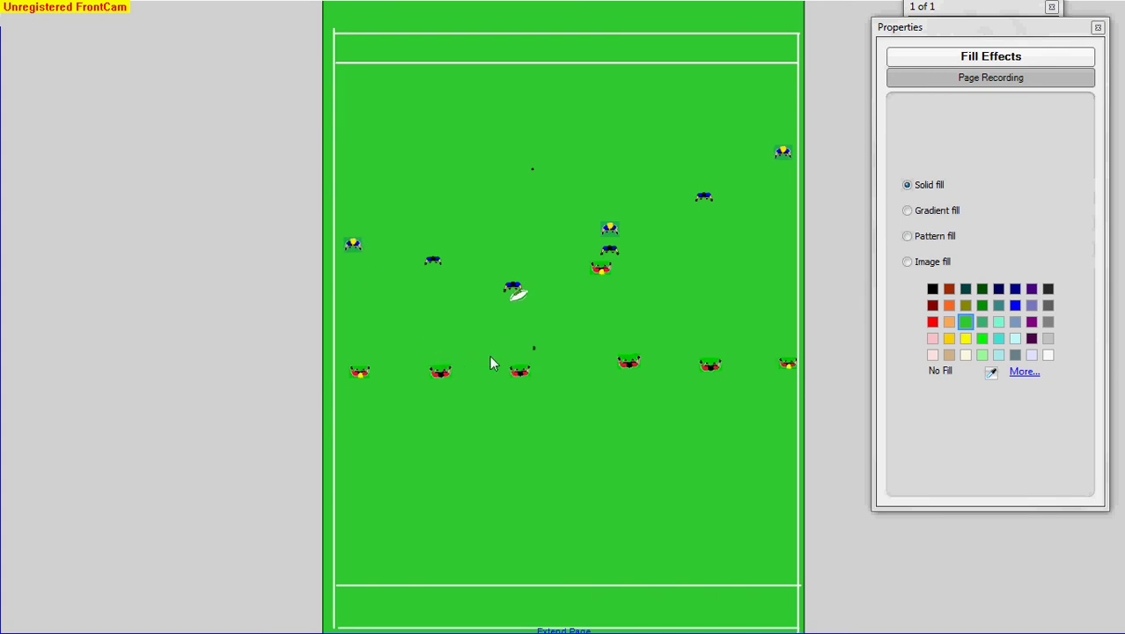
Run the blue ball carrier and ball diagonally outwards and slide the red defender facing him across the same way
click(515, 293)
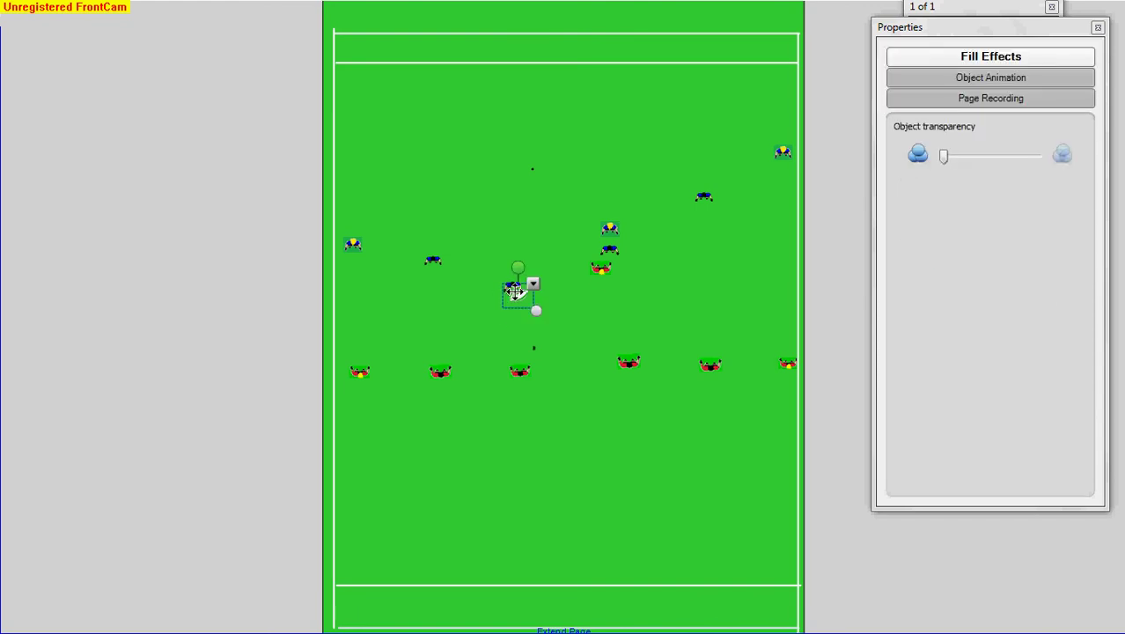
drag(518, 293, 484, 308)
click(530, 290)
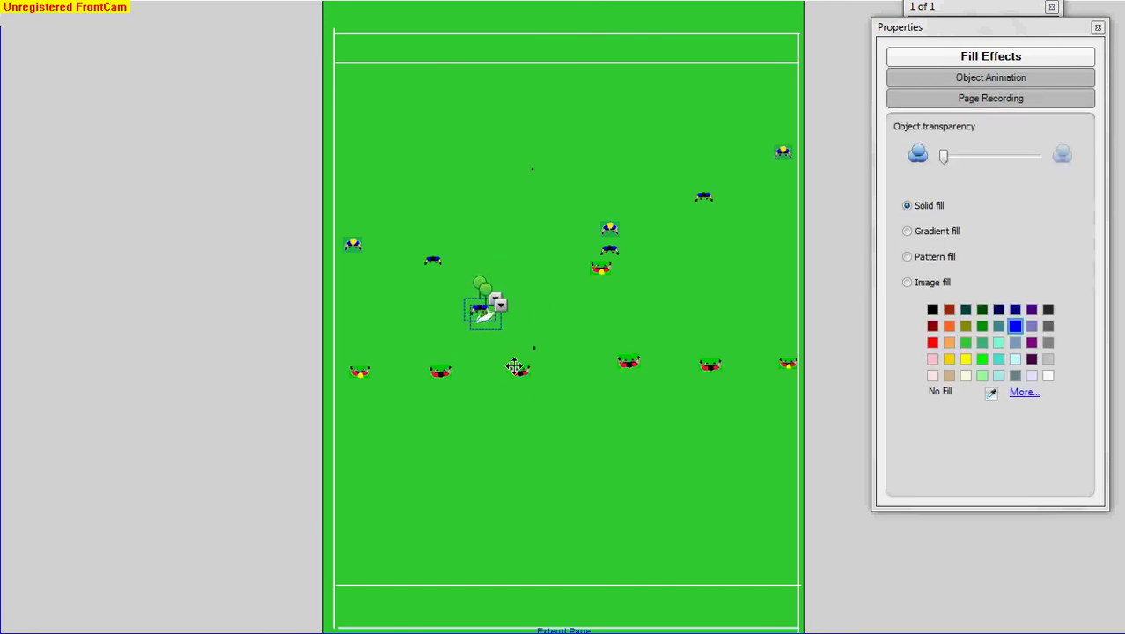
drag(514, 366, 480, 370)
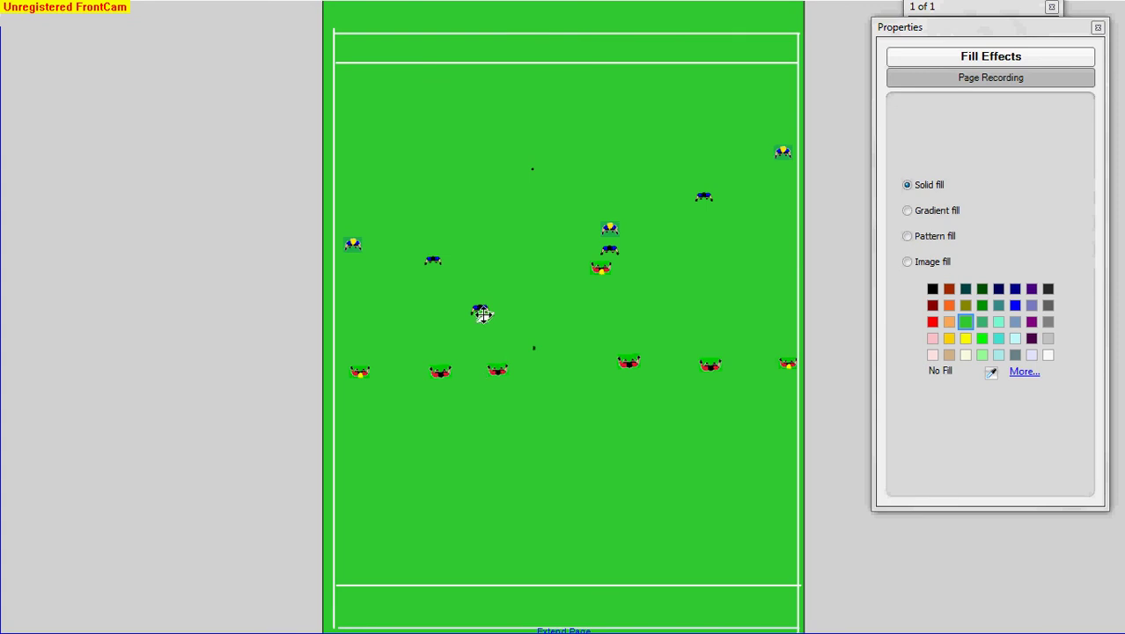
Bring the blue ball carrier and ball back infield and return the red defender to a position directly opposite him
mouse_move(483, 314)
mouse_down()
mouse_move(533, 280)
mouse_move(482, 319)
mouse_up()
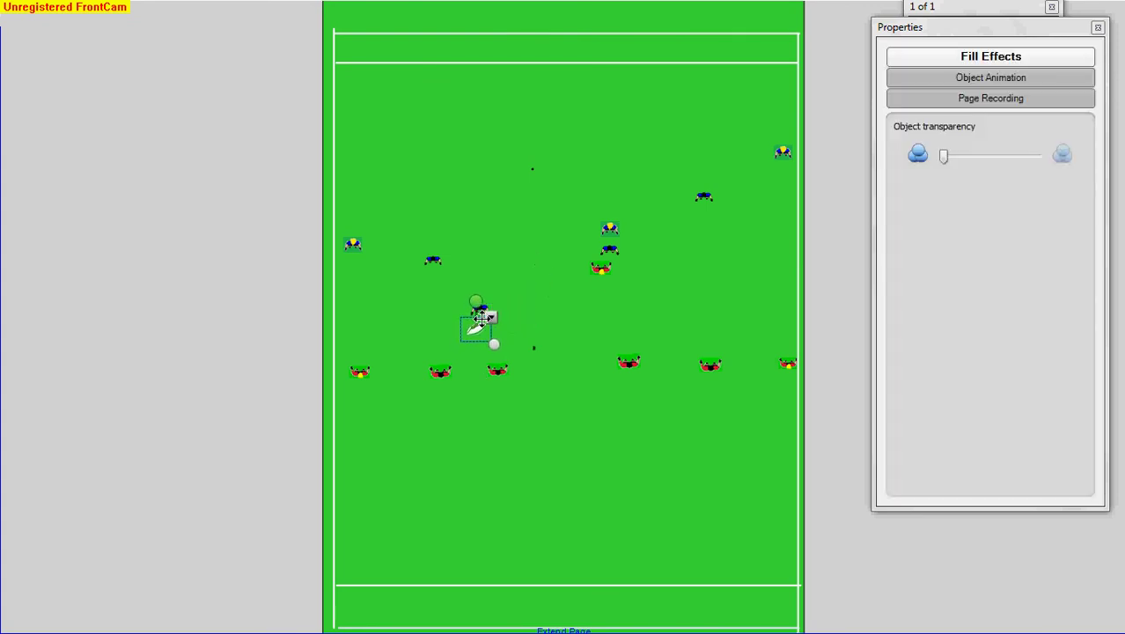
click(479, 310)
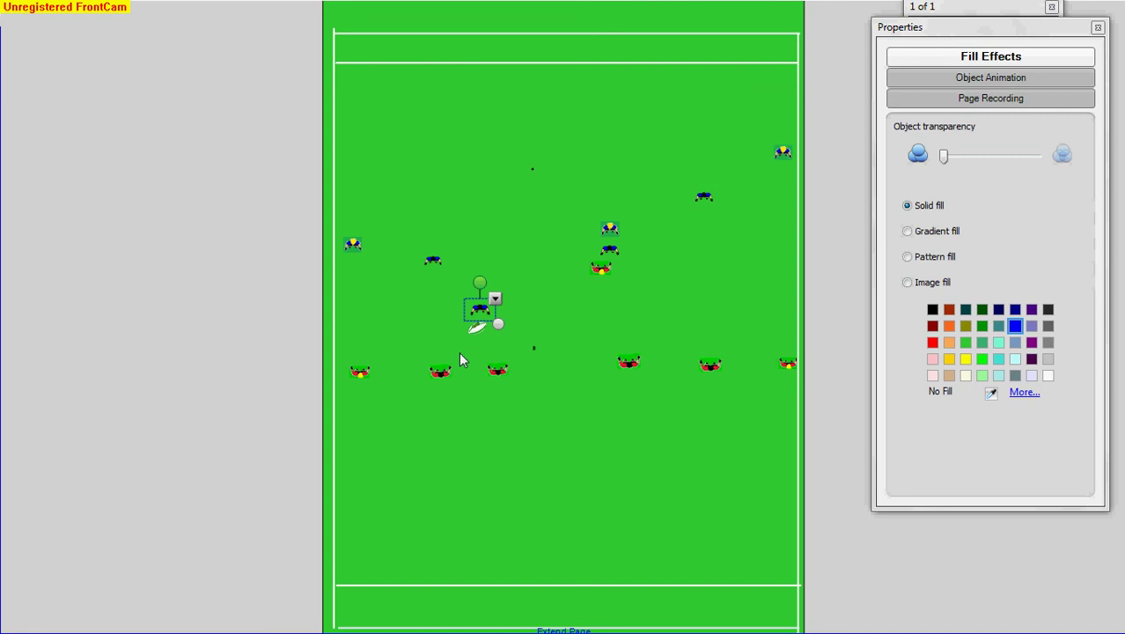
click(465, 350)
click(480, 317)
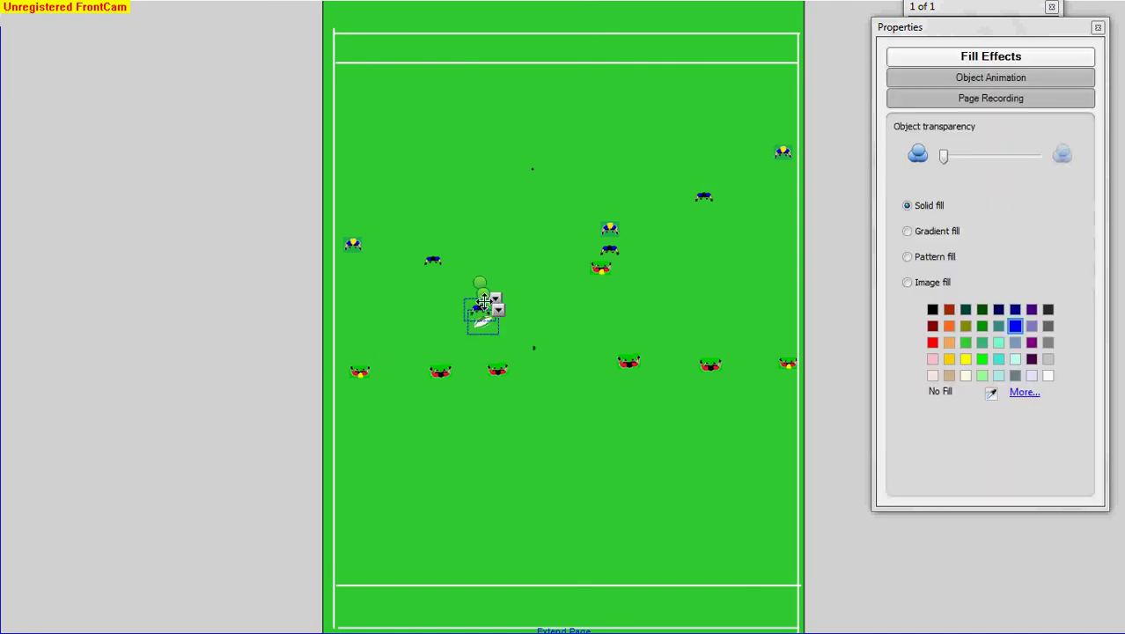
drag(483, 306, 525, 290)
drag(497, 368, 528, 366)
Run the blue ball carrier and ball straight up to the red defender facing him
click(522, 305)
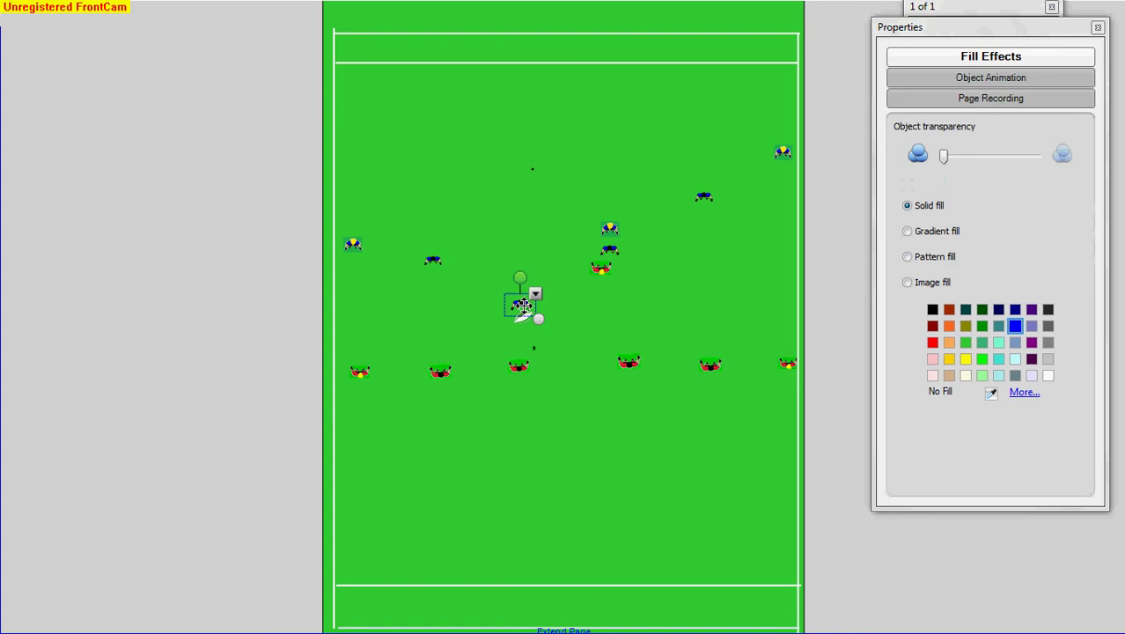
click(525, 307)
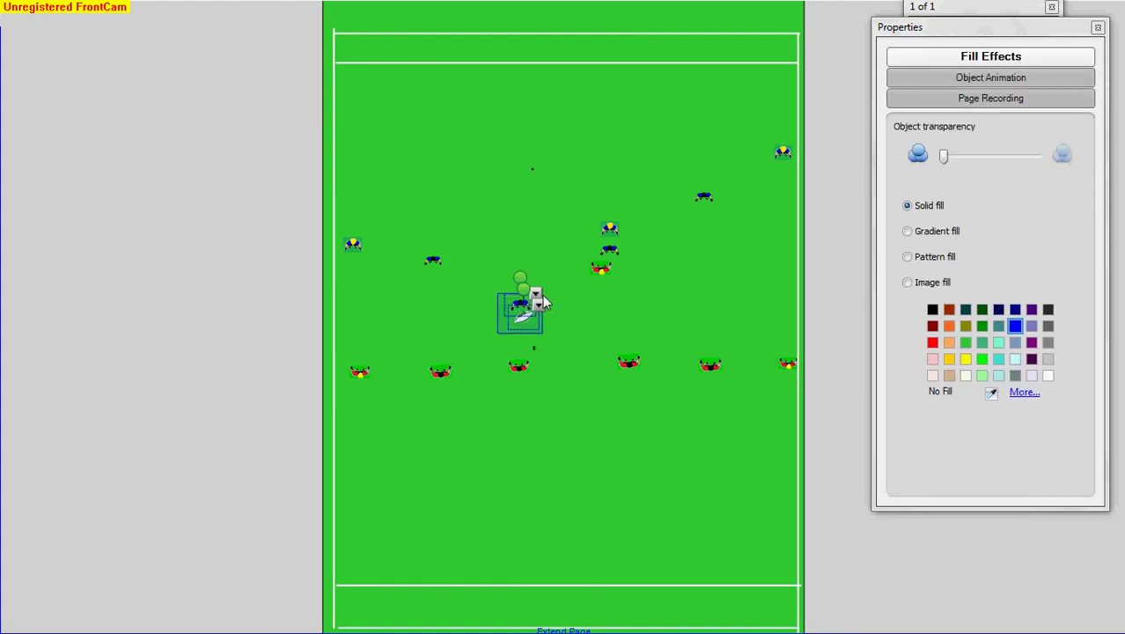
drag(525, 304, 521, 318)
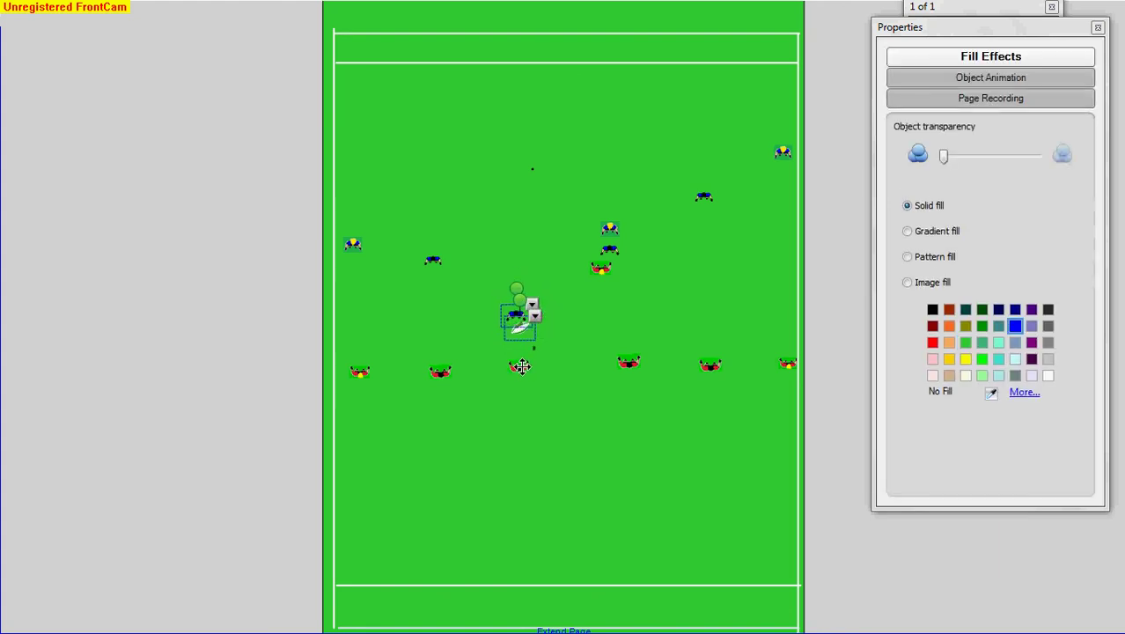
click(522, 365)
click(516, 319)
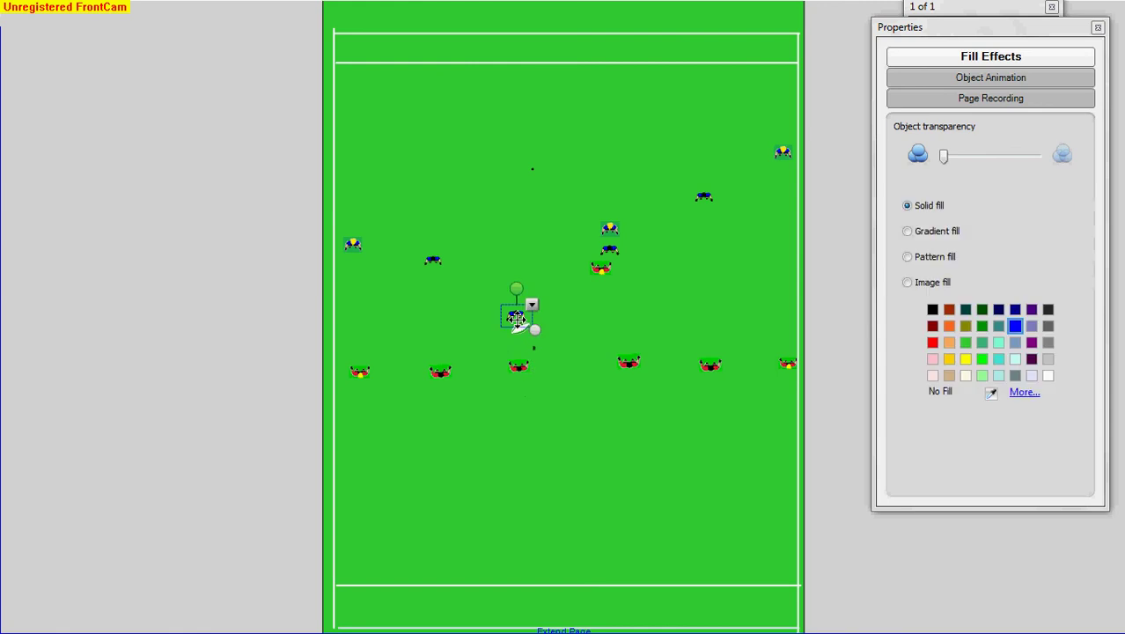
click(516, 326)
drag(516, 320, 515, 343)
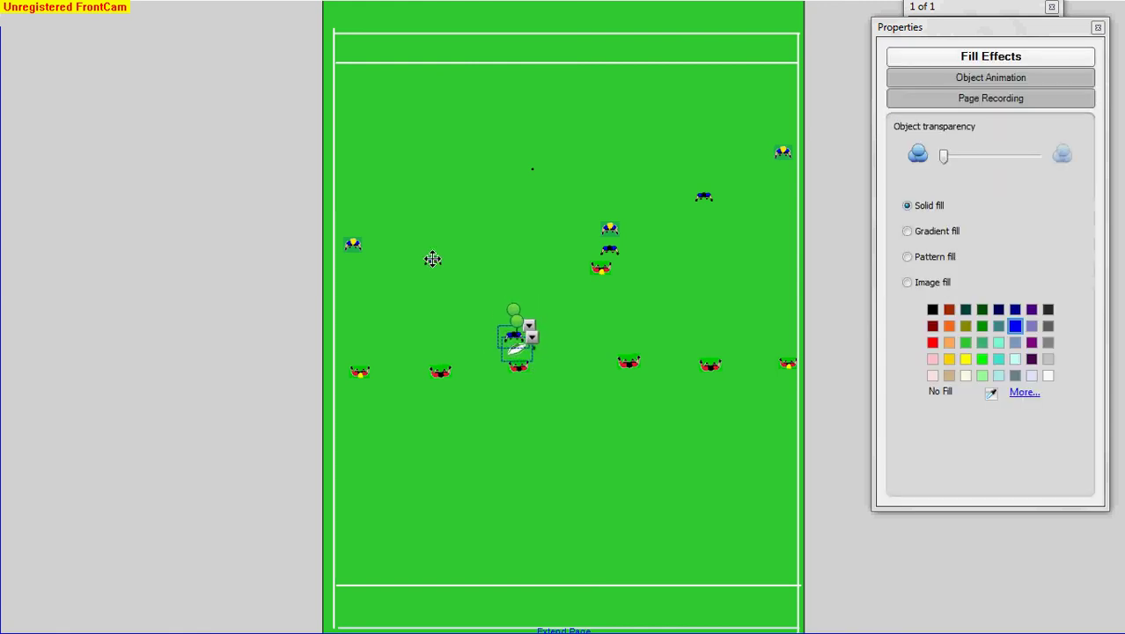
Run the second blue attacker in beside the ball carrier and back out, and shift the second red defender slightly wider
mouse_move(432, 258)
mouse_down()
mouse_move(462, 314)
mouse_move(480, 390)
mouse_move(468, 326)
mouse_move(429, 288)
mouse_move(464, 321)
mouse_up()
mouse_move(445, 370)
mouse_down()
mouse_move(477, 373)
mouse_move(434, 371)
mouse_up()
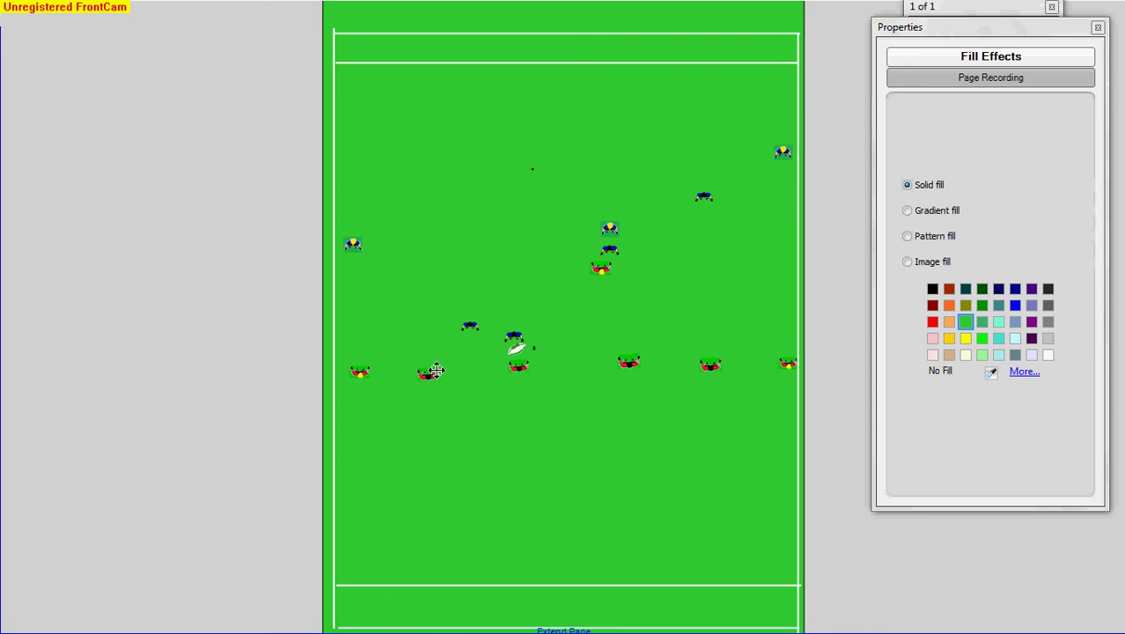
drag(462, 327, 428, 274)
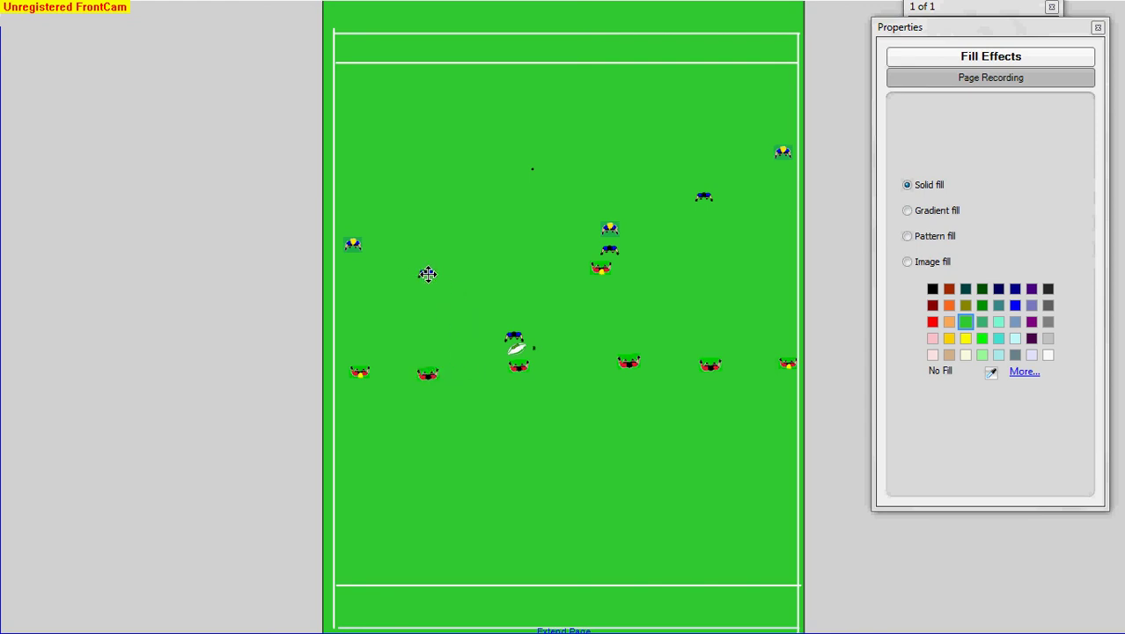
click(417, 373)
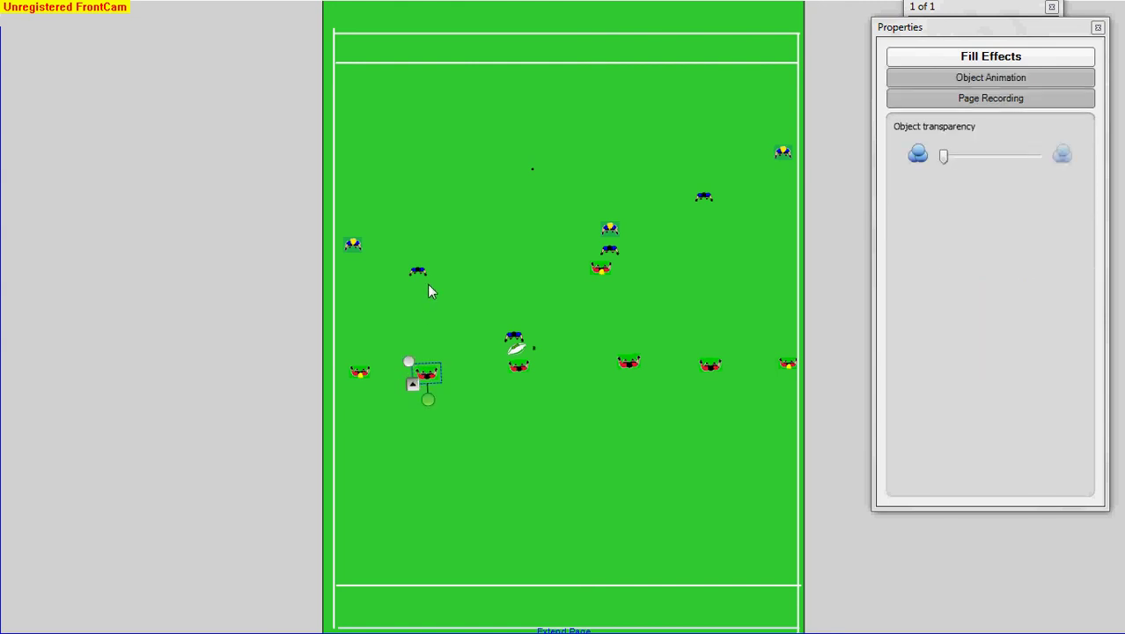
Run the second blue attacker in beside the carrier again, and line him up directly opposite the second red defender
click(418, 276)
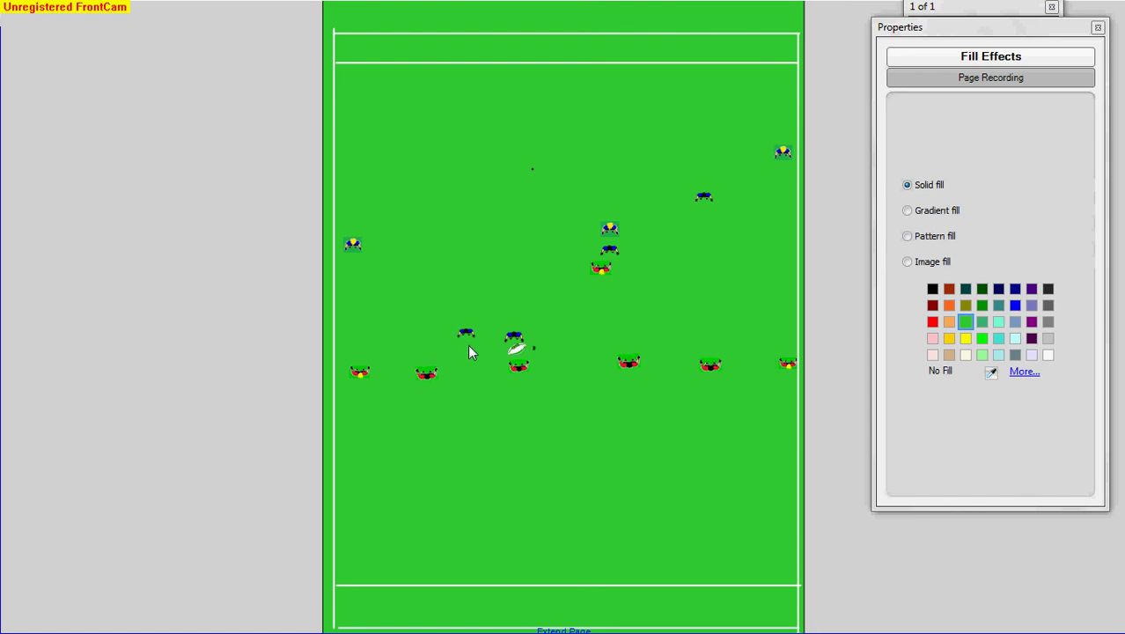
drag(469, 346, 426, 318)
drag(397, 405, 429, 306)
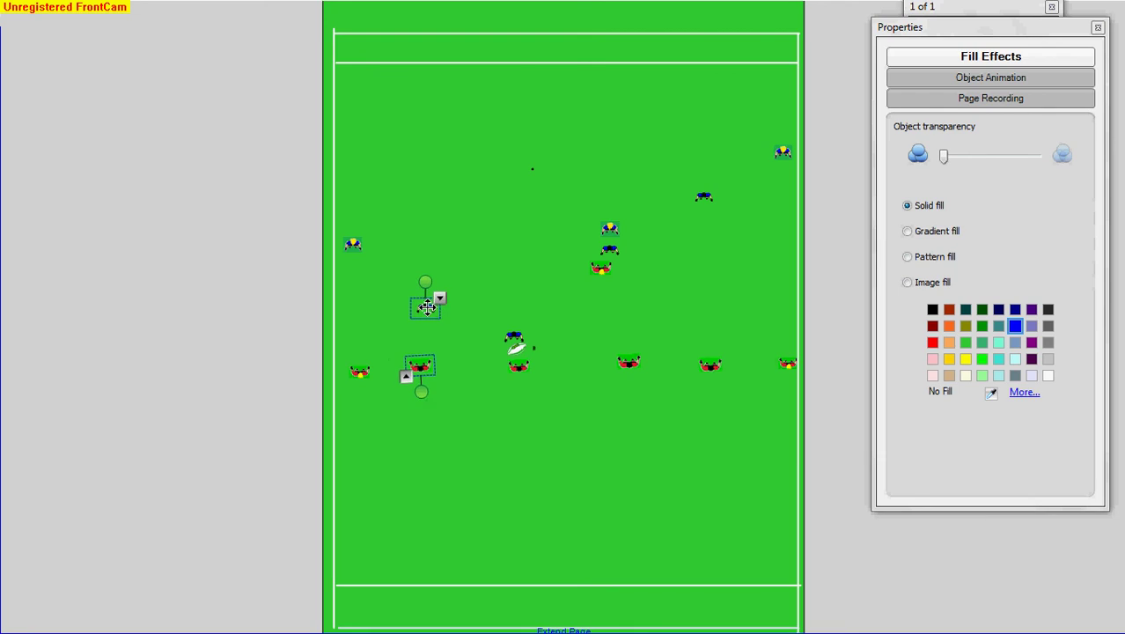
click(423, 324)
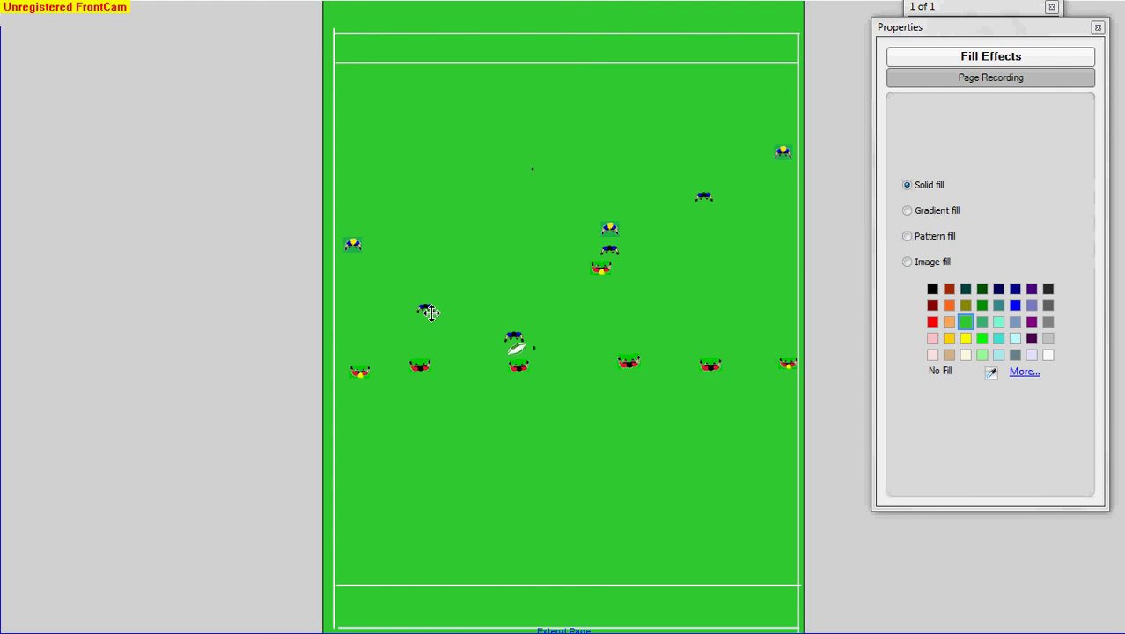
Replay the second blue attacker's inward run and set him back deep and wide, with the ball close to the carrier
drag(429, 313, 457, 344)
drag(444, 387, 515, 343)
click(418, 339)
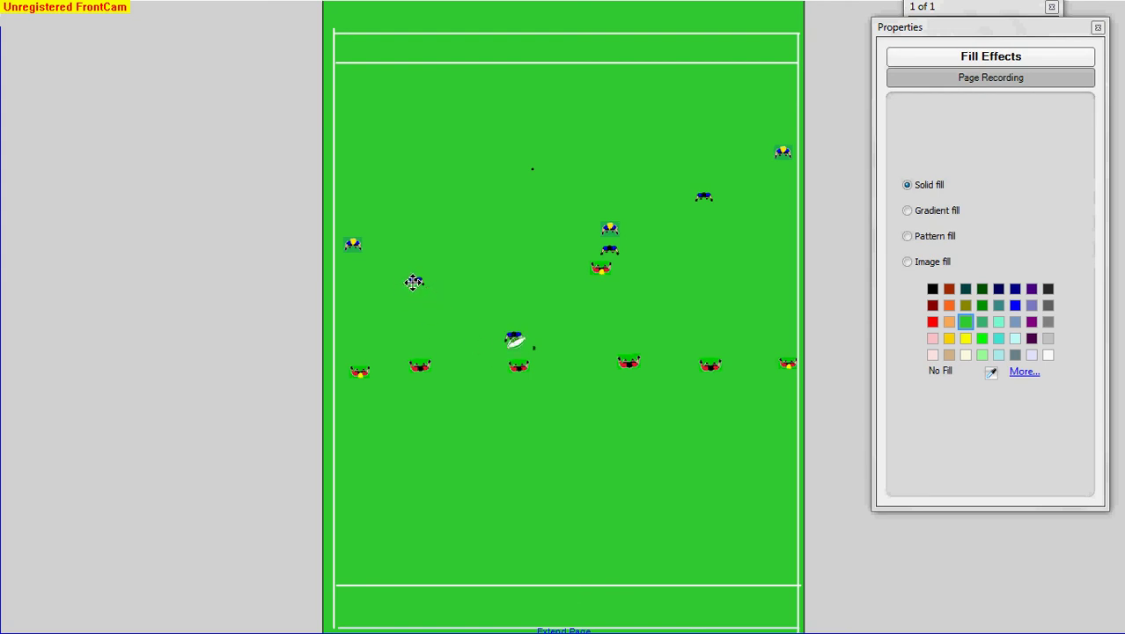
Bring the second blue attacker and his red defender infield, and place the ball on the outer side of the carrier
mouse_move(414, 282)
mouse_down()
mouse_move(440, 318)
mouse_move(419, 291)
mouse_up()
mouse_move(457, 348)
mouse_down()
mouse_move(431, 303)
mouse_move(454, 334)
mouse_move(440, 368)
mouse_move(456, 368)
mouse_up()
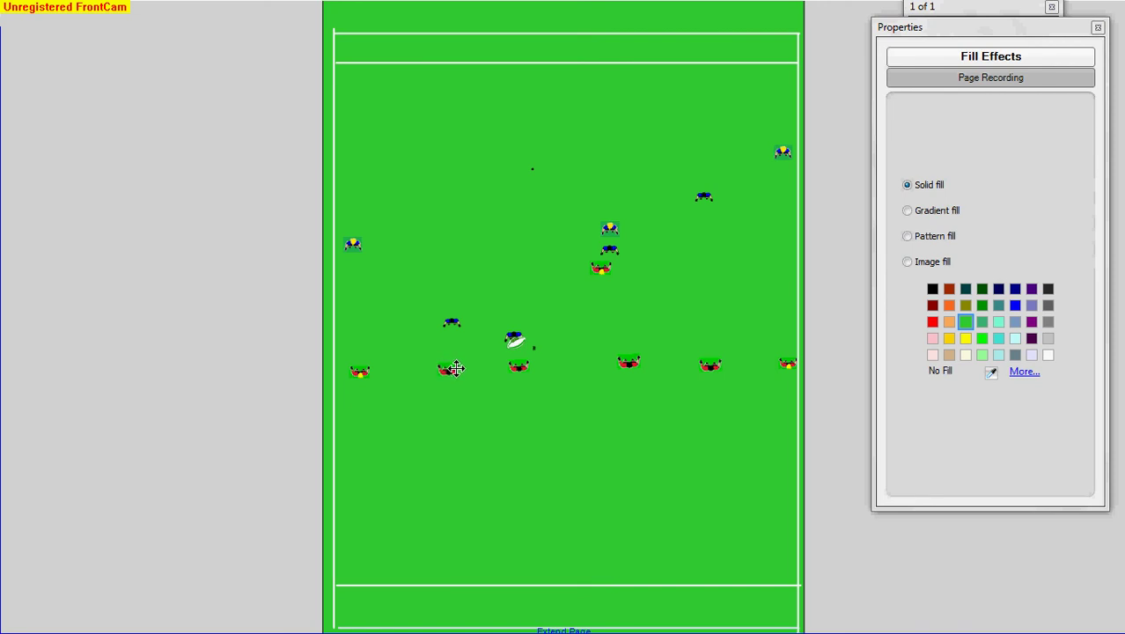
click(514, 344)
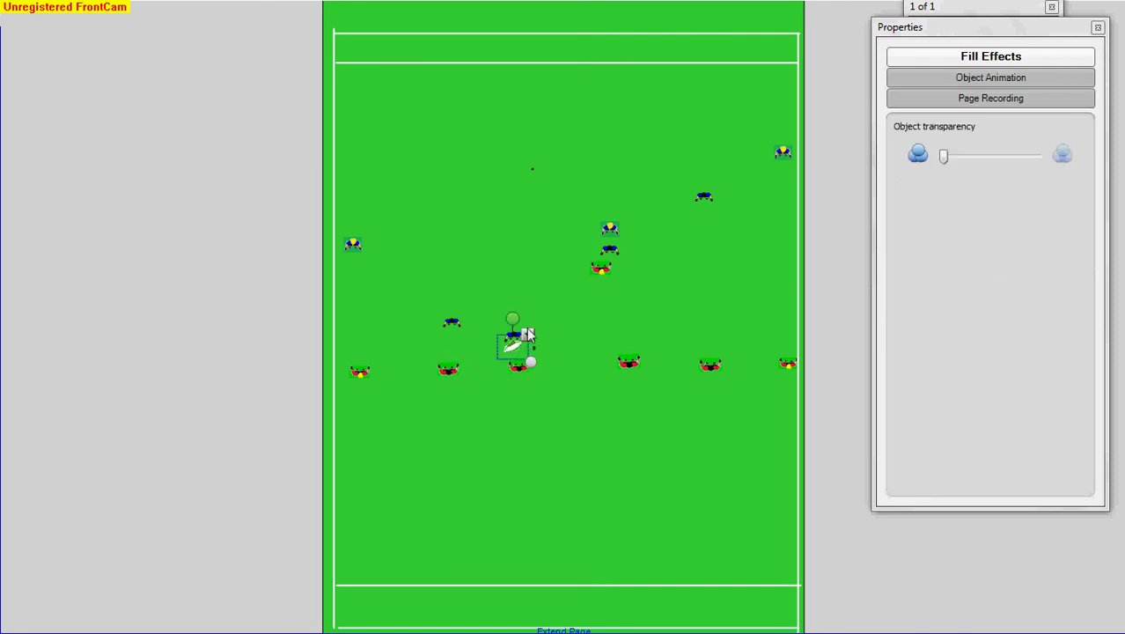
click(540, 327)
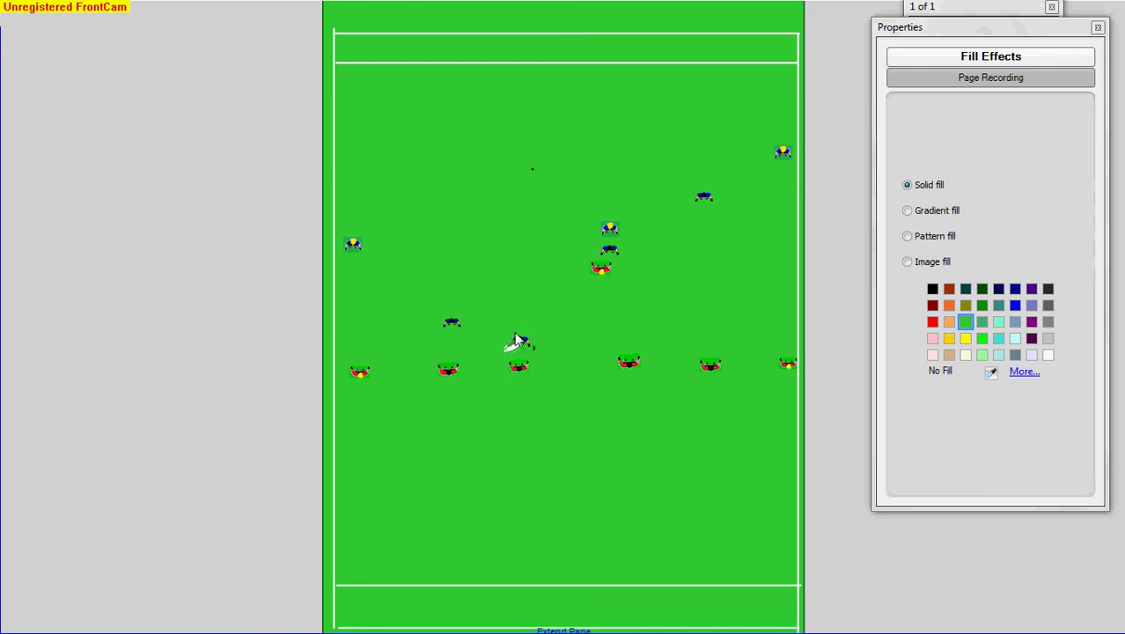
Run the second blue attacker up to the defensive line with the ball and bring the red defender in to tackle him
click(450, 322)
mouse_move(457, 322)
mouse_down()
mouse_move(457, 308)
mouse_move(456, 334)
mouse_up()
click(447, 374)
click(472, 348)
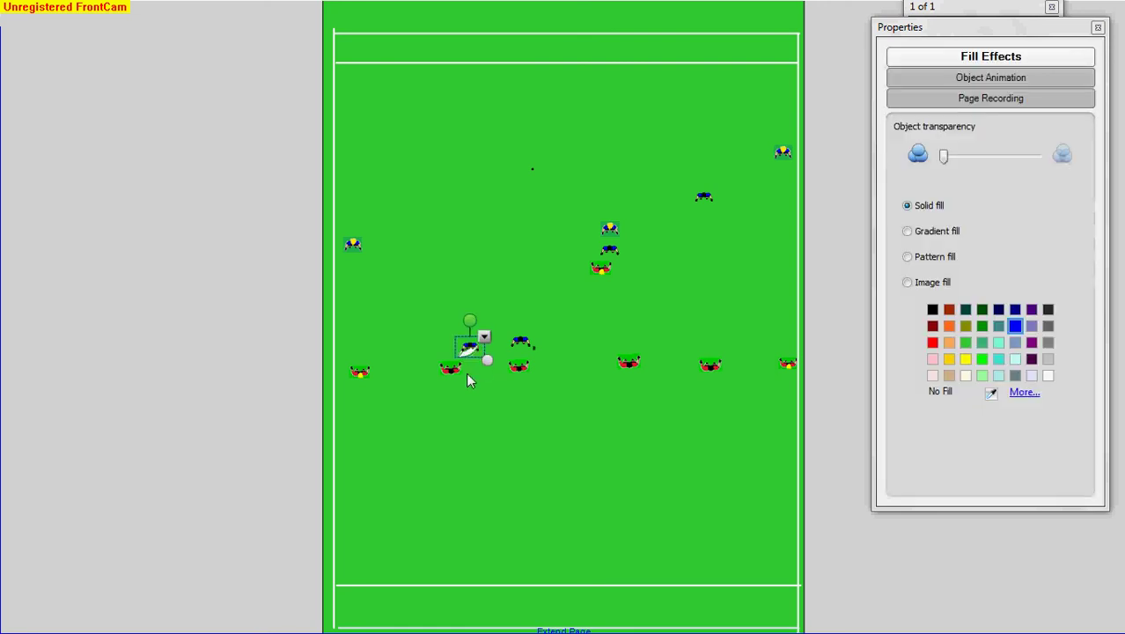
click(467, 378)
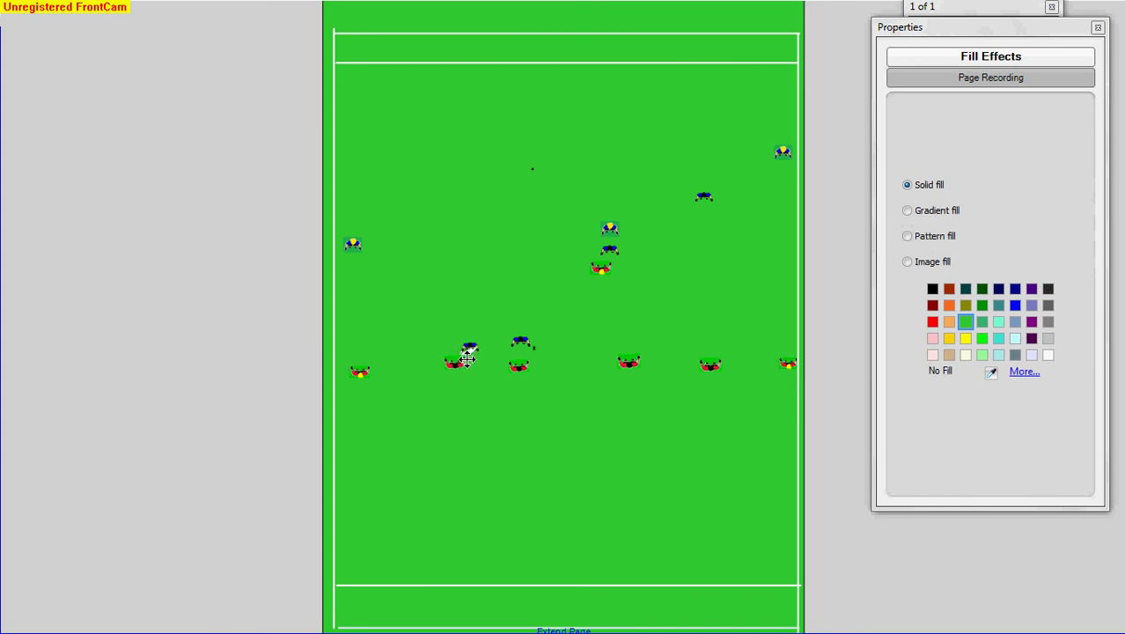